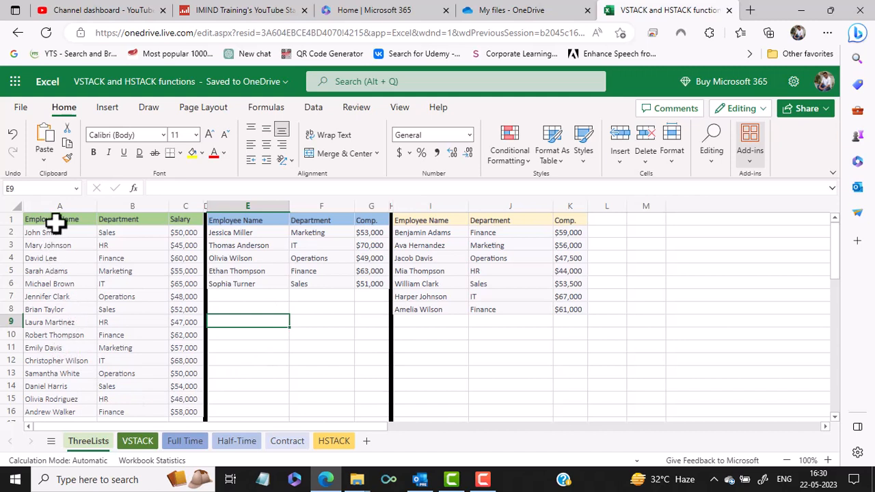
# Examine the columns of the three employee lists on the ThreeLists sheet
pyautogui.moveTo(59, 219); pyautogui.dragTo(55, 399)
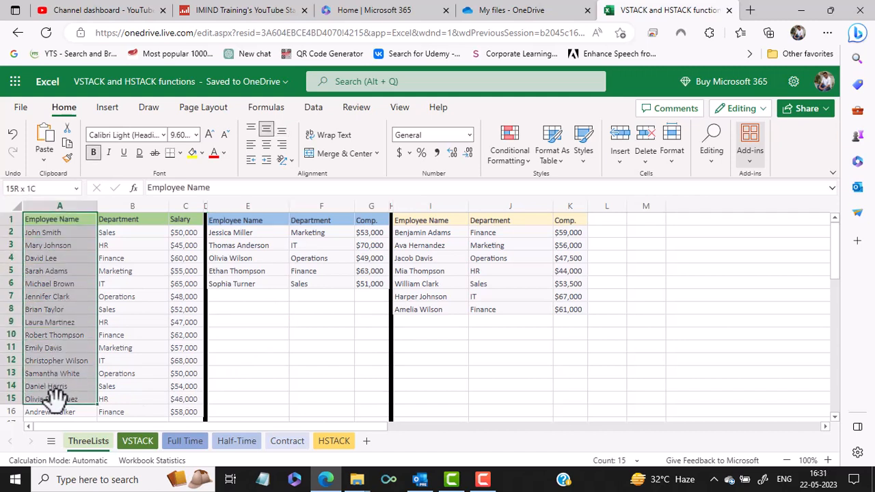
pyautogui.moveTo(122, 227); pyautogui.dragTo(129, 381)
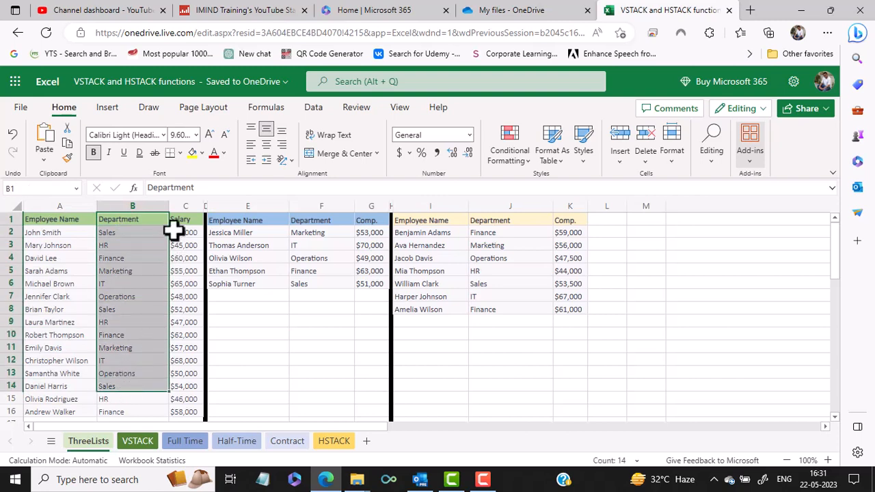
pyautogui.moveTo(177, 220); pyautogui.dragTo(172, 371)
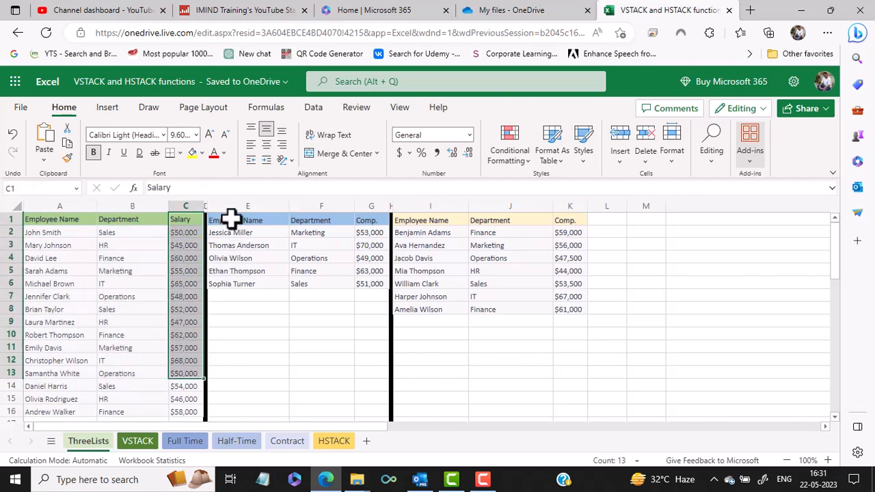
pyautogui.moveTo(230, 221); pyautogui.dragTo(369, 270)
pyautogui.moveTo(418, 221); pyautogui.dragTo(550, 309)
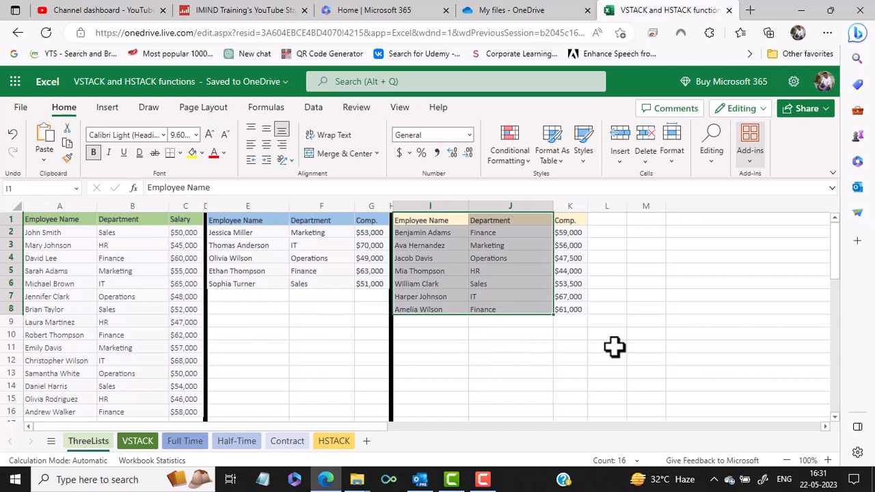
# Start a VSTACK formula in cell A1 of the VSTACK sheet with the ThreeLists header row A1:C1 as its first array
pyautogui.click(130, 439)
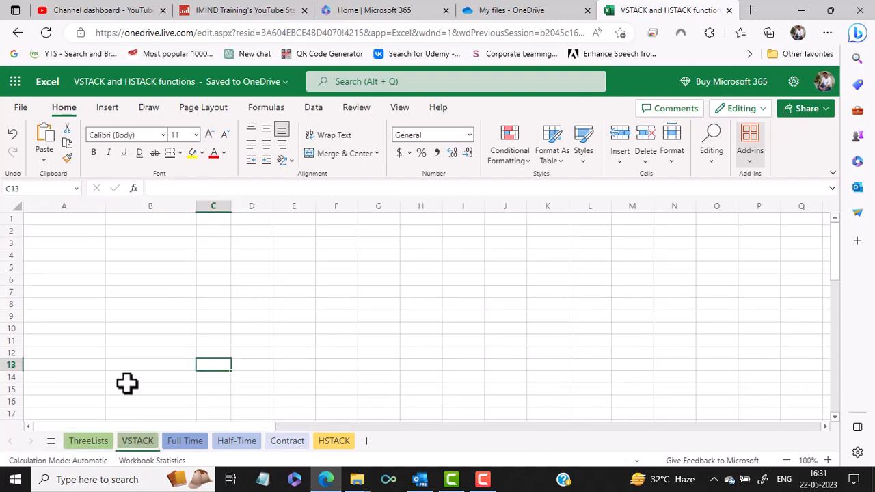
pyautogui.click(67, 218)
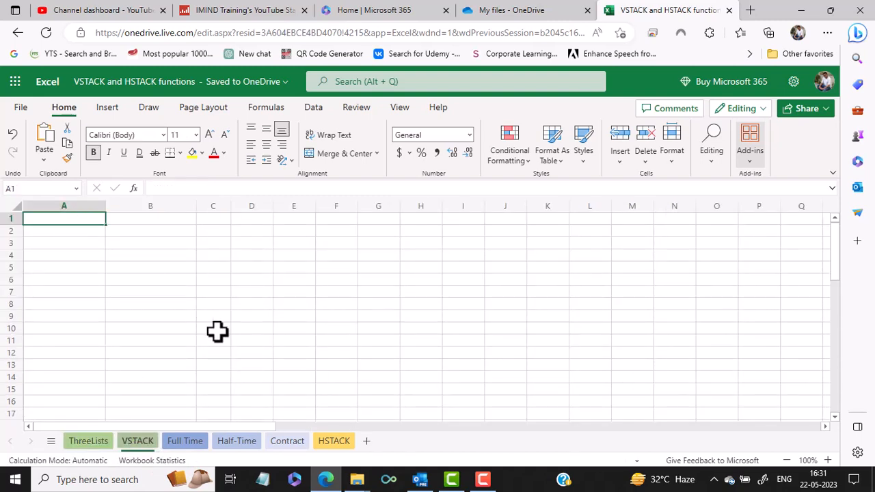
pyautogui.write('=')
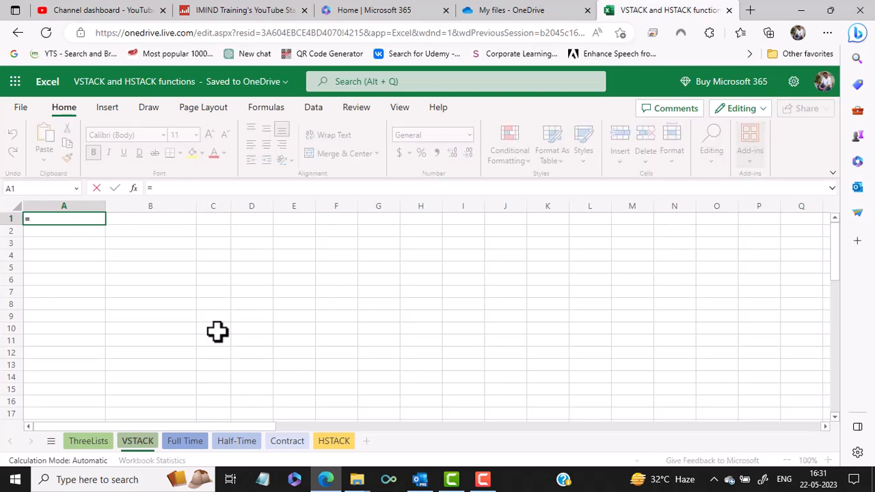
pyautogui.write('VS')
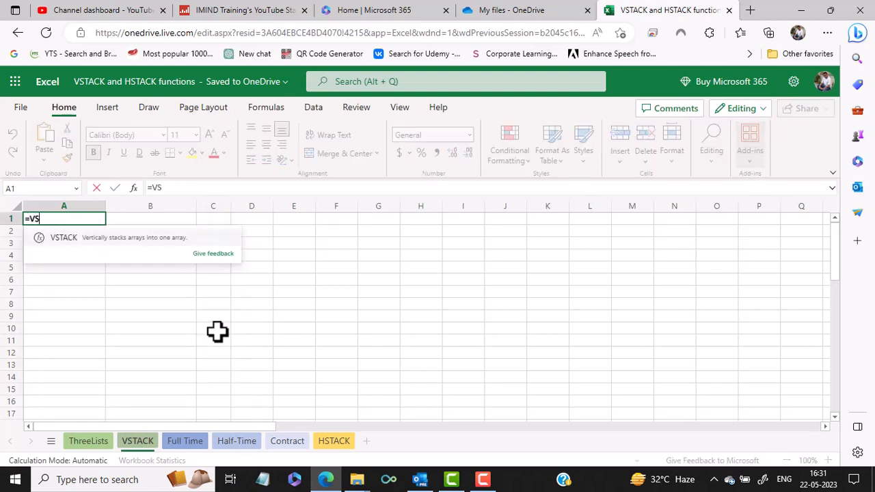
pyautogui.write('TACK(')
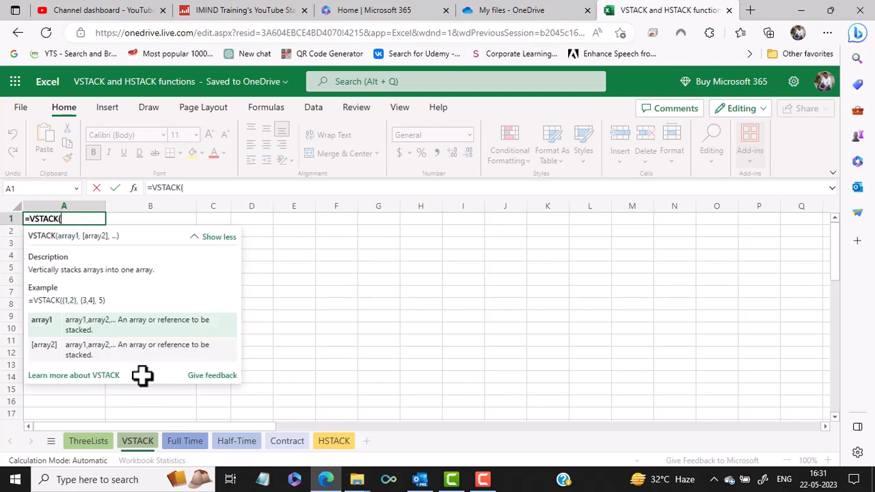
pyautogui.click(95, 442)
pyautogui.moveTo(52, 220); pyautogui.dragTo(190, 218)
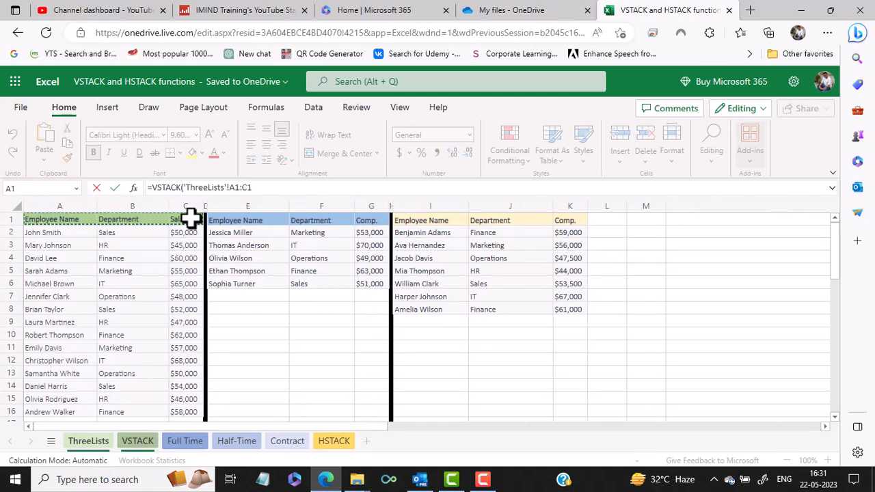
# Add the first list's data, ThreeLists range A2:C16, as the second array of the VSTACK formula
pyautogui.write(',')
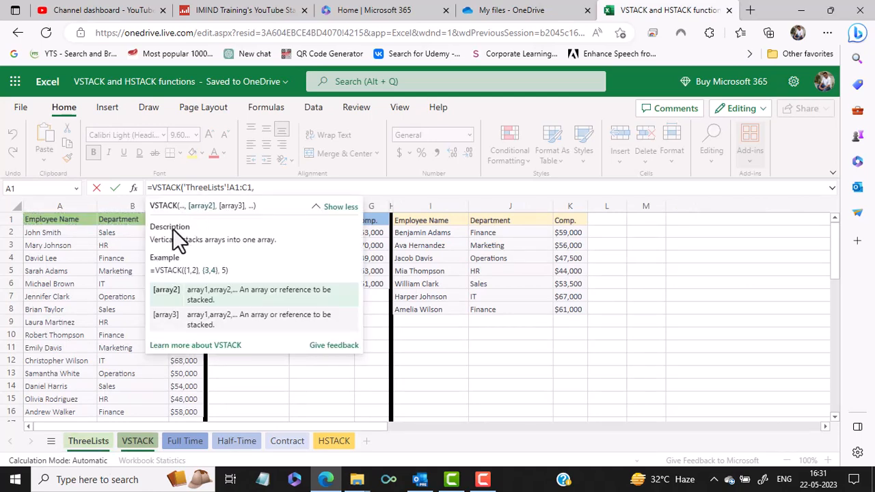
pyautogui.click(58, 235)
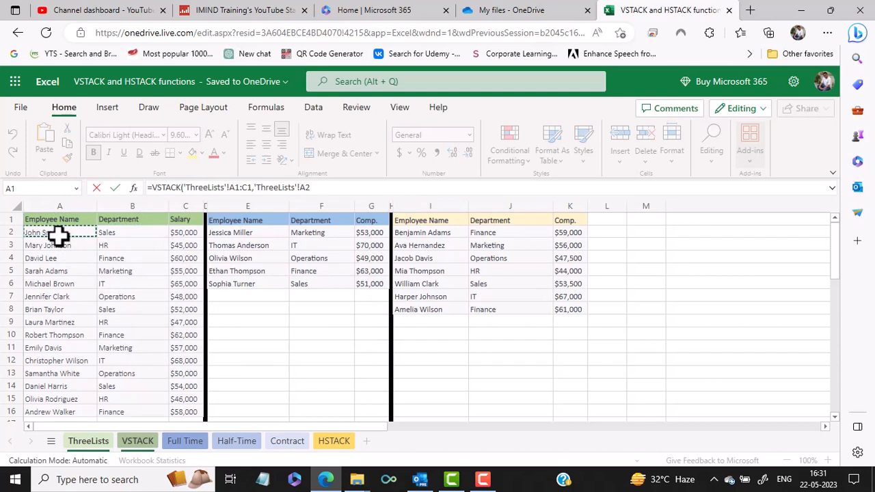
pyautogui.hotkey('ctrl', 'shift', 'Down')
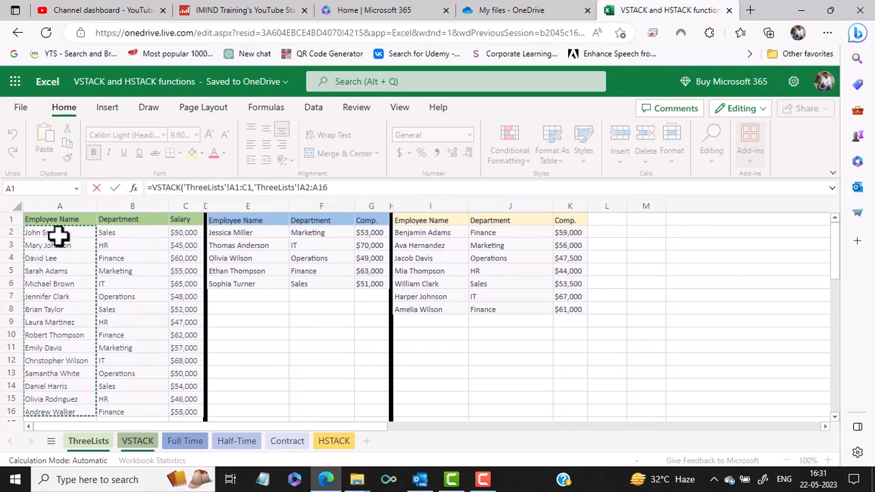
pyautogui.hotkey('ctrl', 'shift', 'Right')
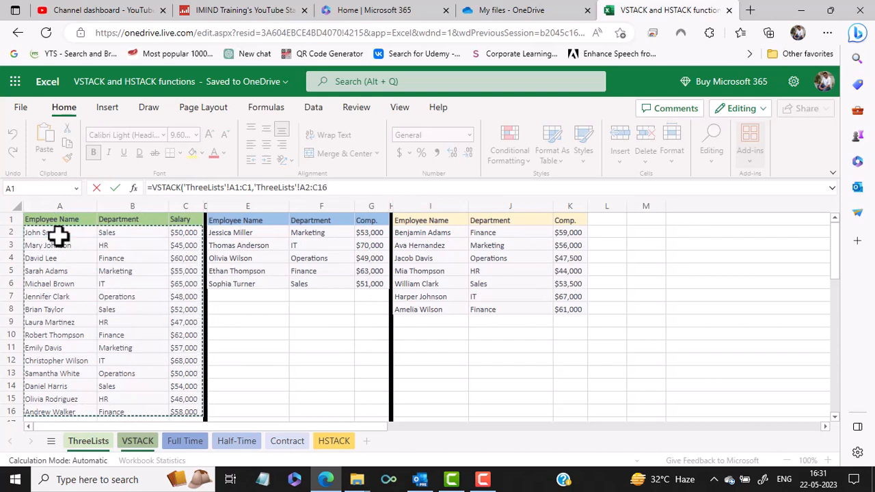
# Add the second list's data without its headers, ThreeLists range E2:G6, as the third array
pyautogui.write(',')
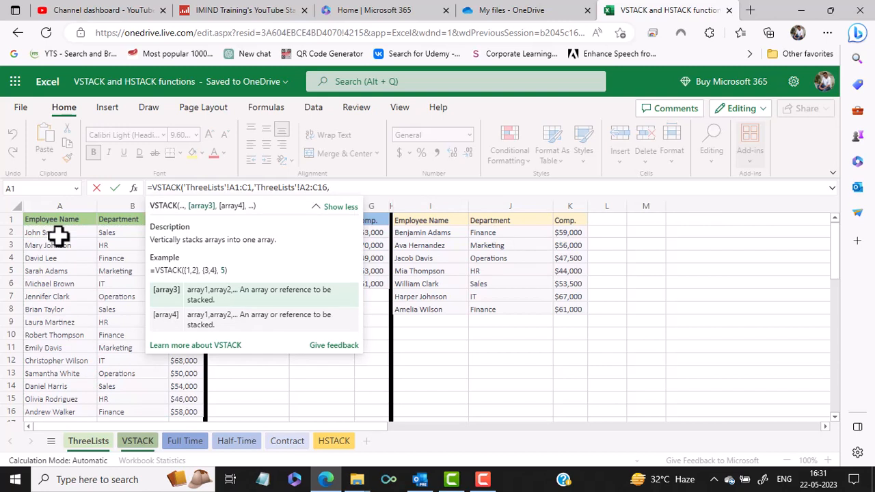
pyautogui.click(385, 285)
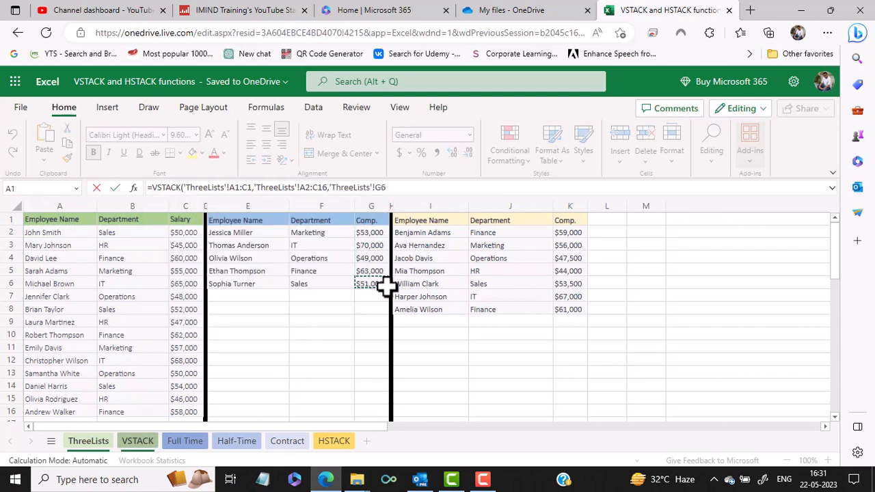
pyautogui.hotkey('shift', 'Up')
pyautogui.hotkey('shift', 'Up')
pyautogui.hotkey('shift', 'Up')
pyautogui.hotkey('shift', 'Up')
pyautogui.hotkey('shift', 'Left')
pyautogui.hotkey('shift', 'Left')
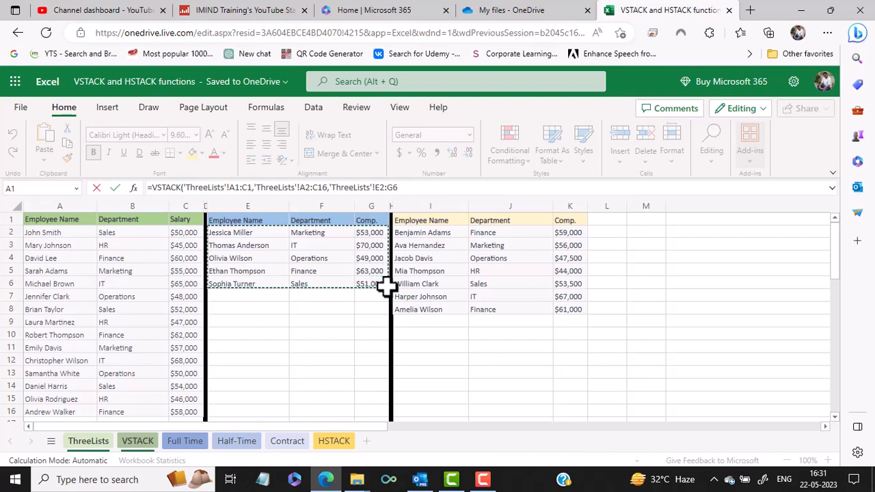
# Add the third list's data, ThreeLists range I2:K8, as the fourth array, complete the VSTACK formula and check the stacked list
pyautogui.write(',')
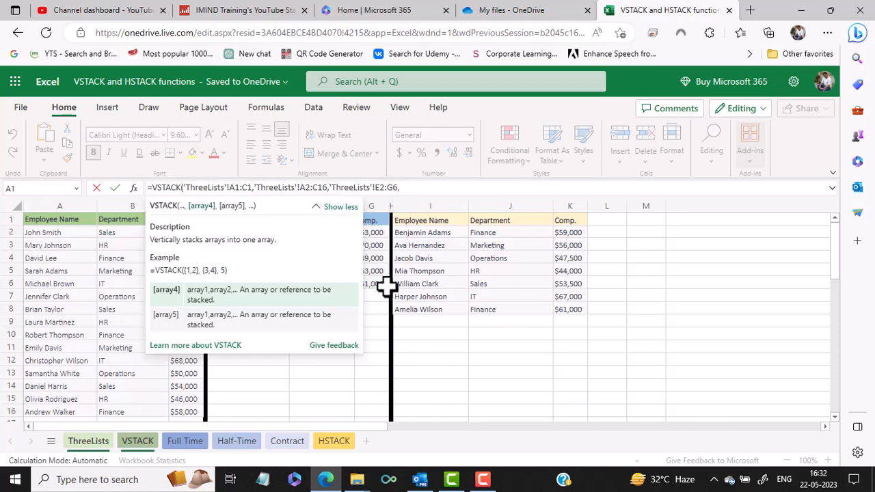
pyautogui.click(438, 236)
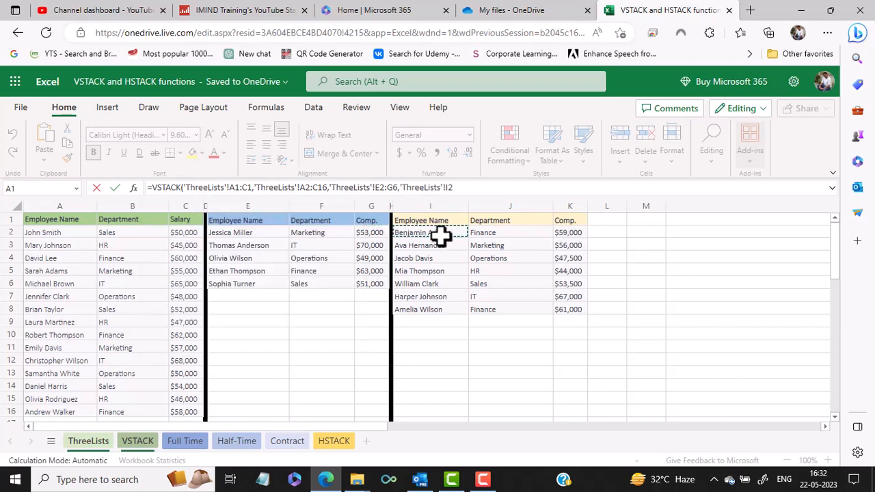
pyautogui.hotkey('shift', 'Down')
pyautogui.hotkey('shift', 'Down')
pyautogui.hotkey('shift', 'Down')
pyautogui.hotkey('shift', 'Down')
pyautogui.hotkey('shift', 'Down')
pyautogui.hotkey('shift', 'Down')
pyautogui.hotkey('shift', 'Right')
pyautogui.hotkey('shift', 'Right')
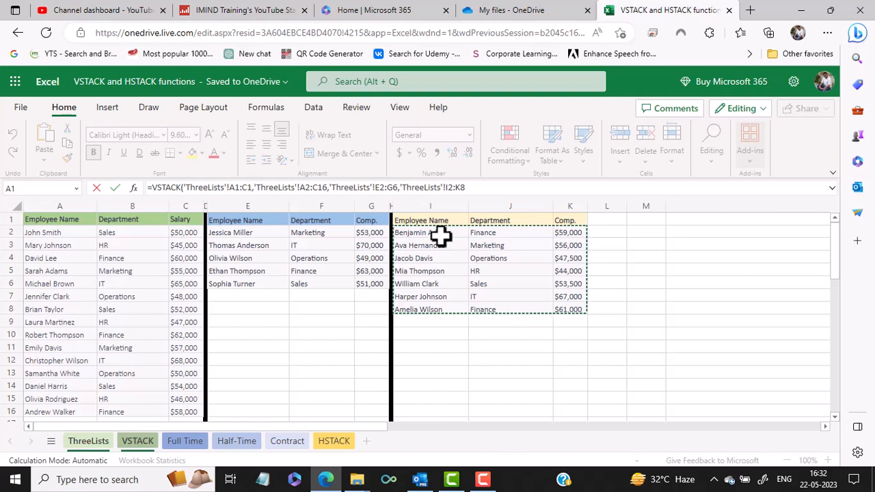
pyautogui.write(')')
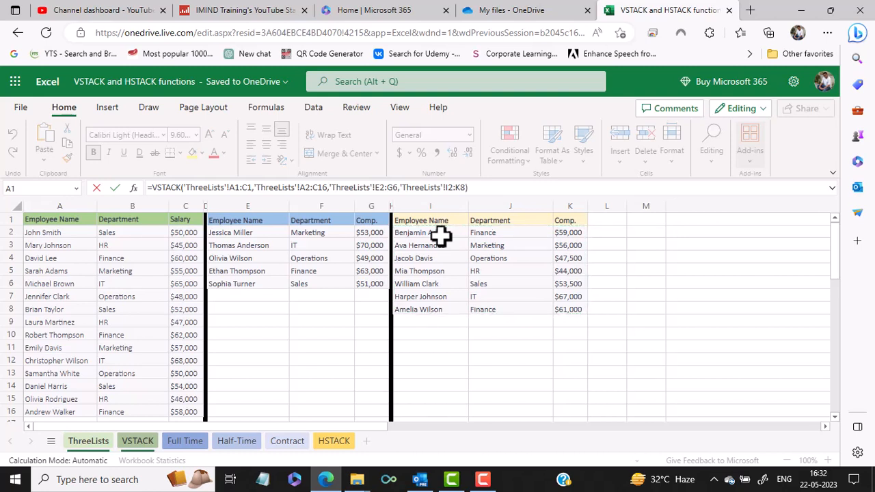
pyautogui.press('Return')
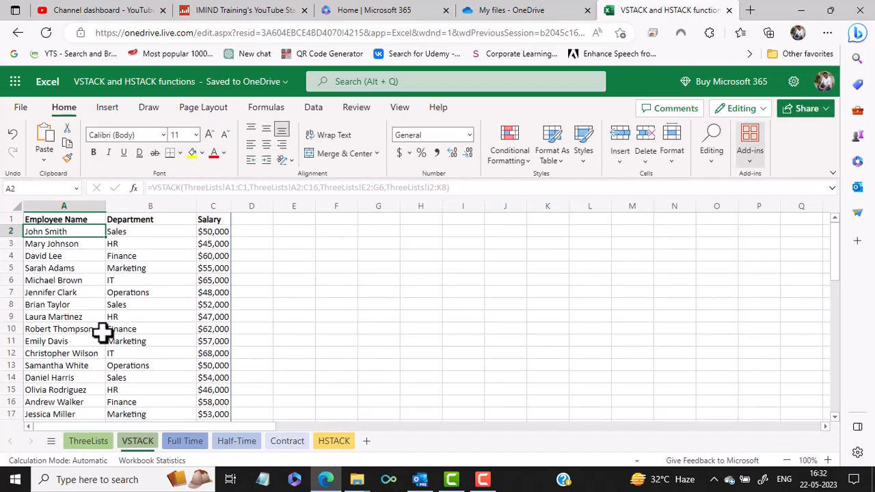
pyautogui.scroll(-6, 103, 332)
pyautogui.scroll(6, 103, 332)
# Look through the employee tables on the Full Time, Half-Time and Contract sheets
pyautogui.click(190, 447)
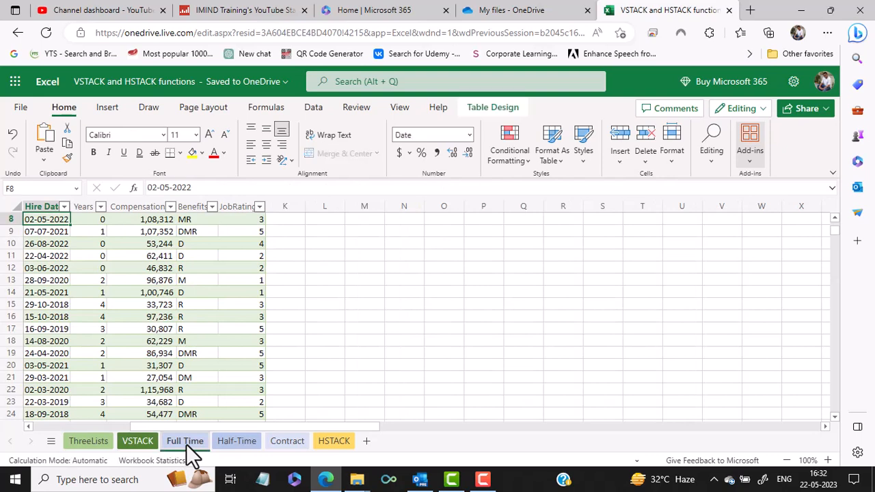
pyautogui.click(240, 442)
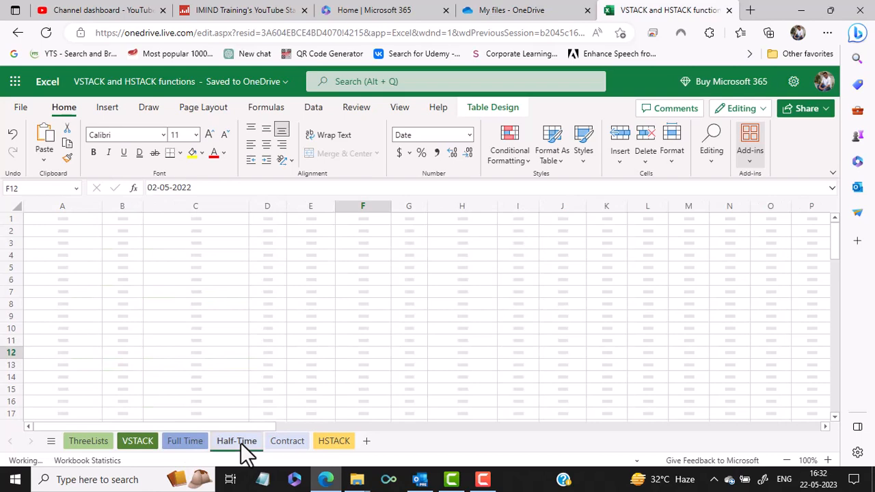
pyautogui.click(287, 442)
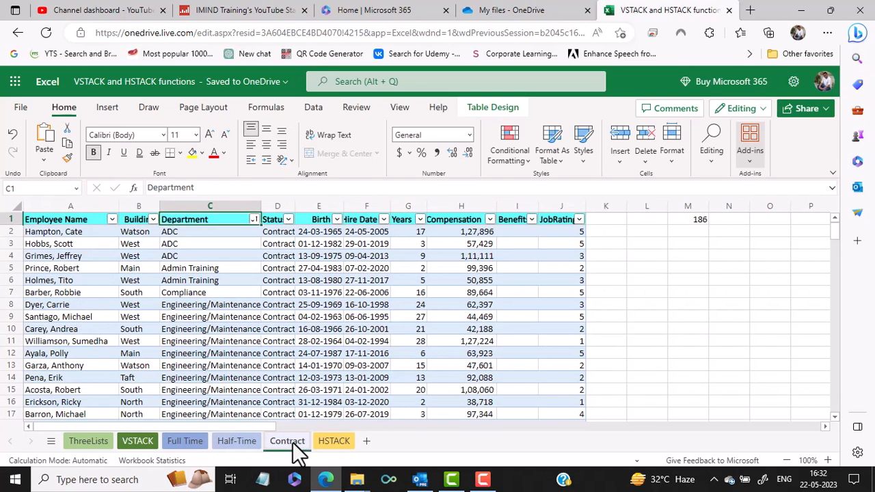
pyautogui.click(183, 441)
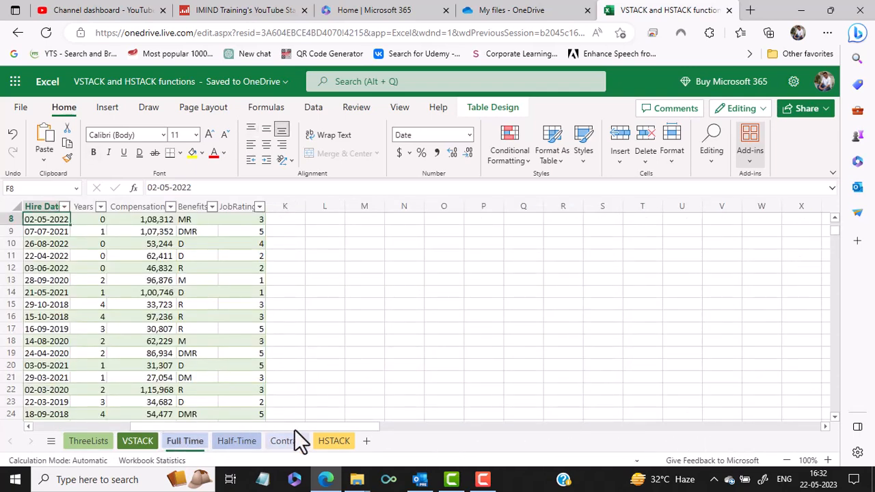
pyautogui.moveTo(292, 427); pyautogui.dragTo(103, 429)
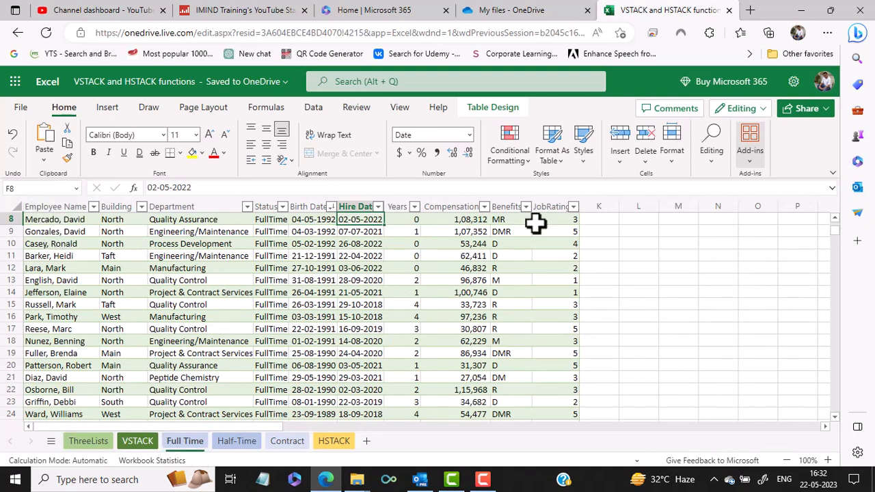
pyautogui.click(222, 444)
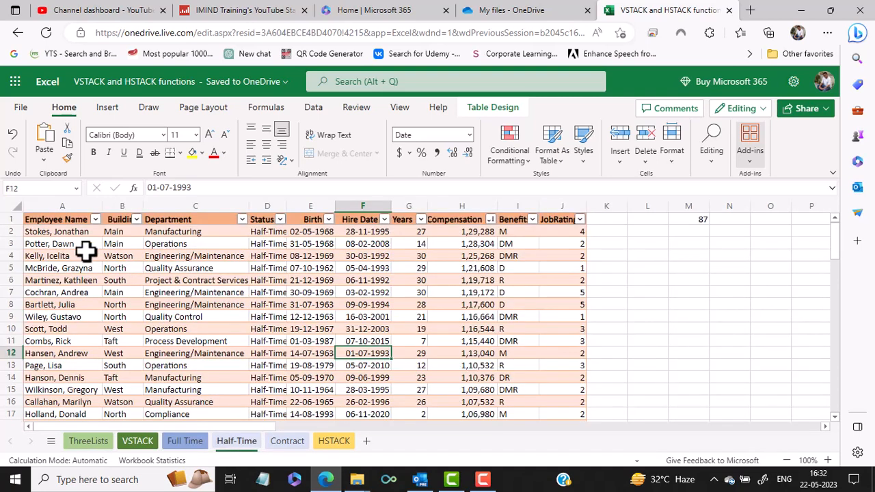
pyautogui.click(292, 443)
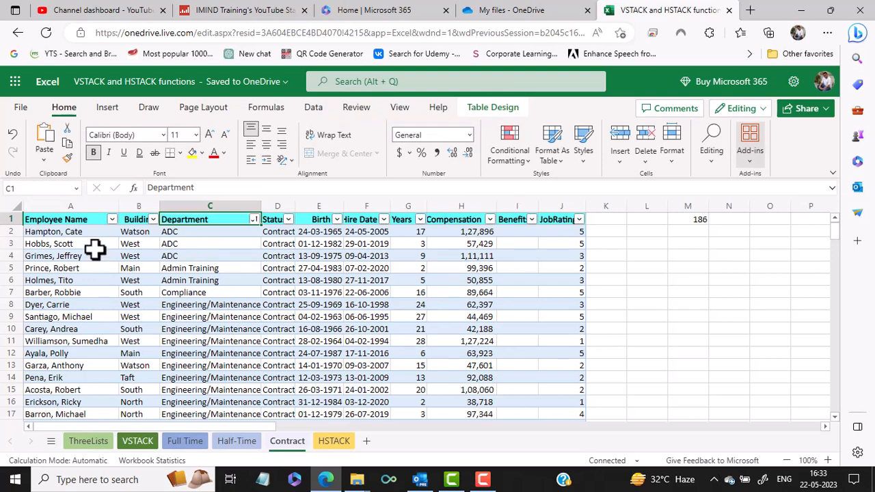
# Check the table names and design settings of the tables on the Contract, Half-Time and Full Time sheets
pyautogui.click(61, 241)
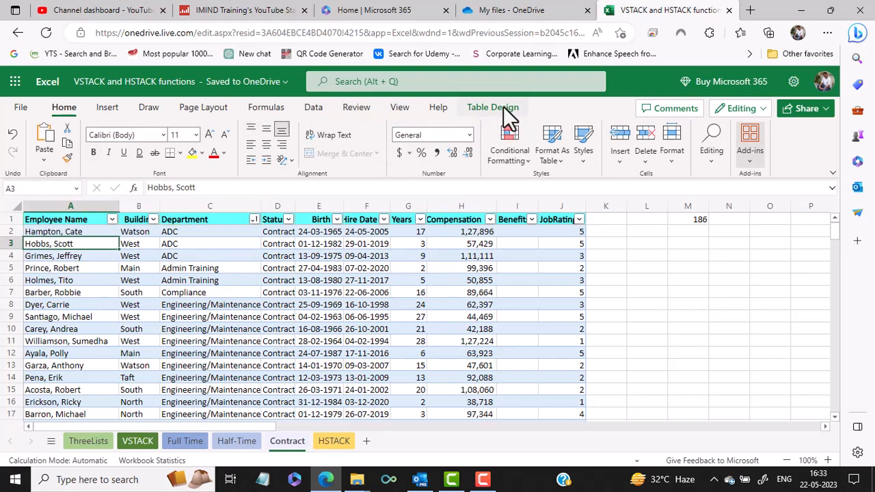
pyautogui.click(503, 113)
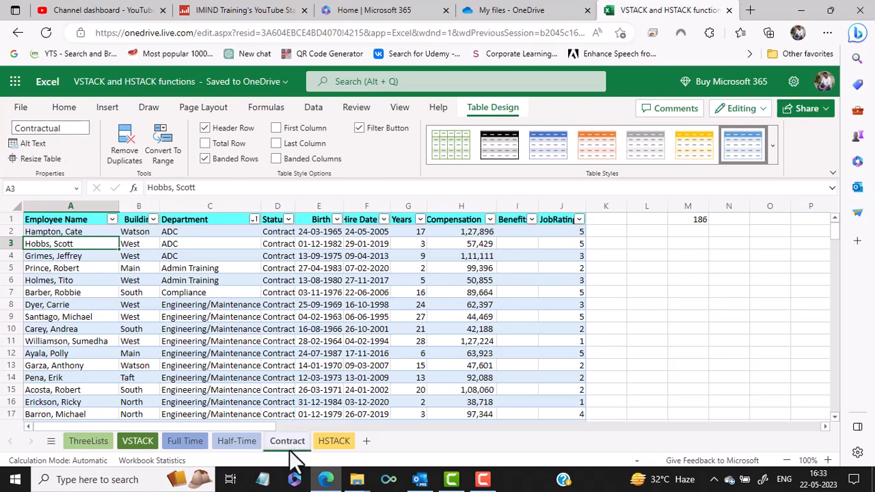
pyautogui.click(240, 442)
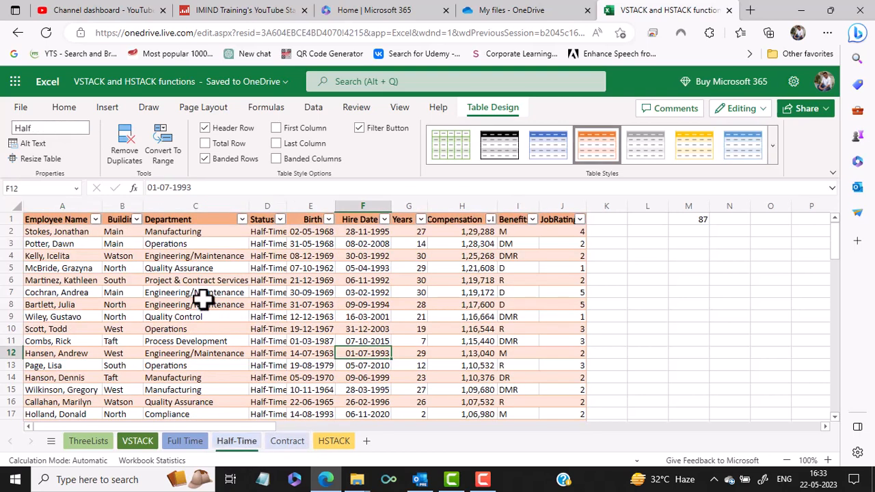
pyautogui.click(203, 302)
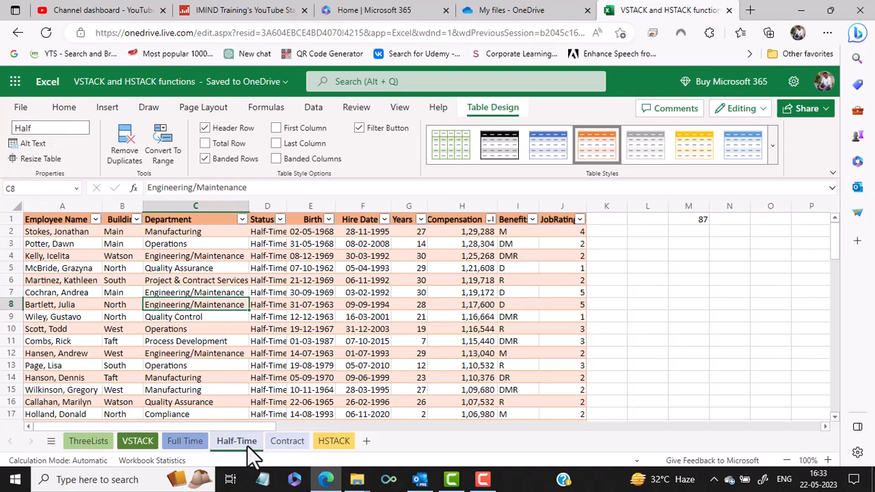
pyautogui.click(184, 442)
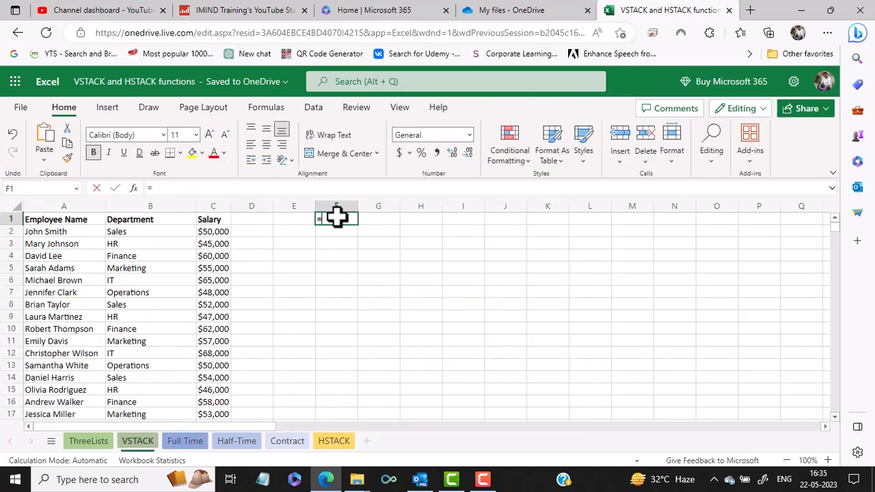
# Start a VSTACK formula in cell F1 of the VSTACK sheet with the Full Time table's header row, Regular[#Headers], as the first array
pyautogui.write('V')
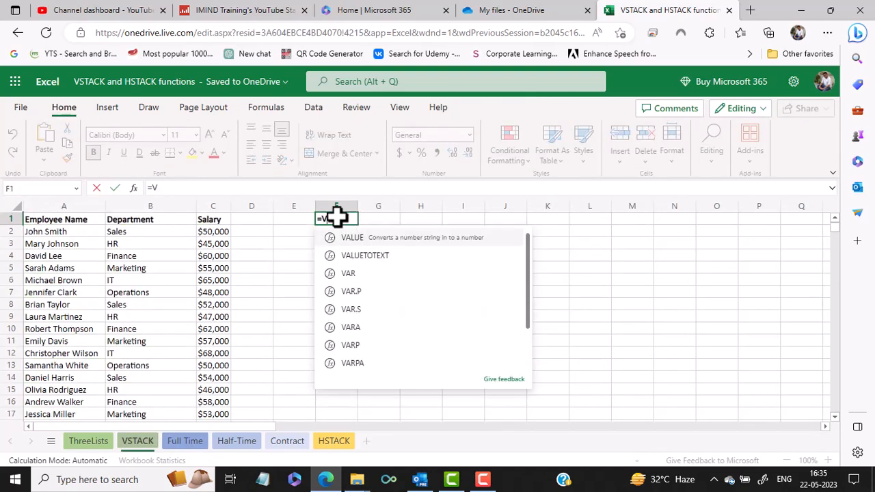
pyautogui.write('STAC')
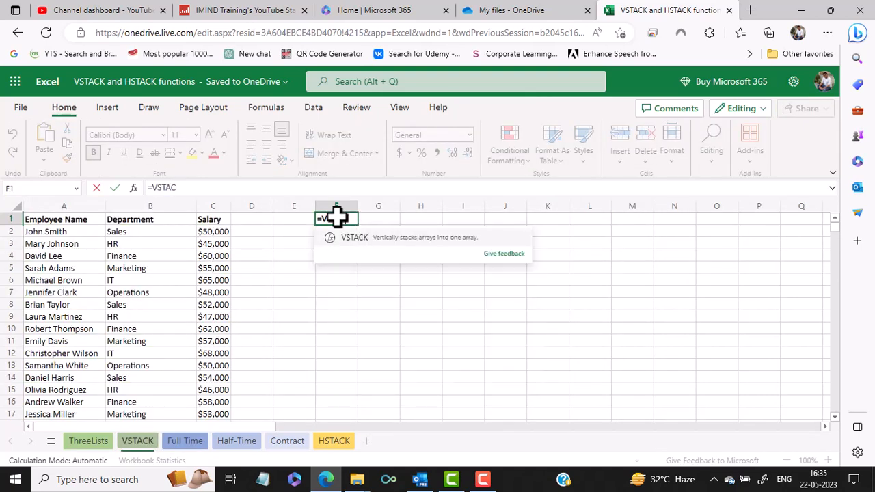
pyautogui.write('K(')
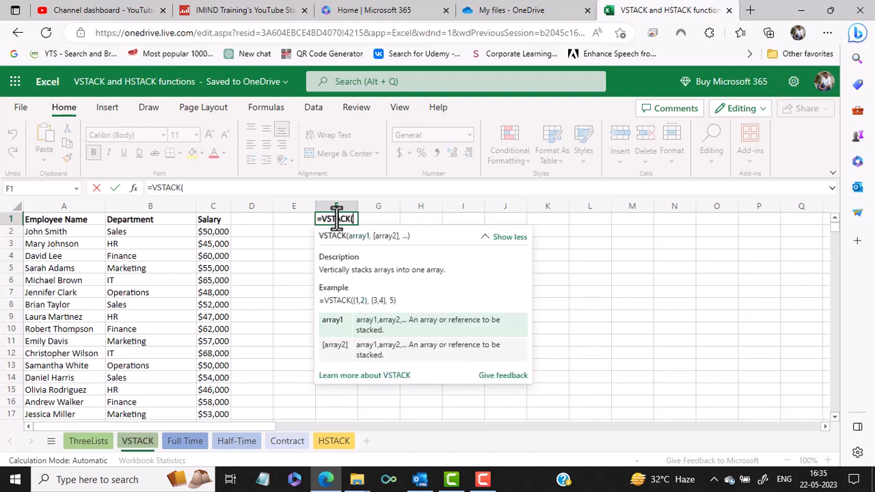
pyautogui.click(188, 441)
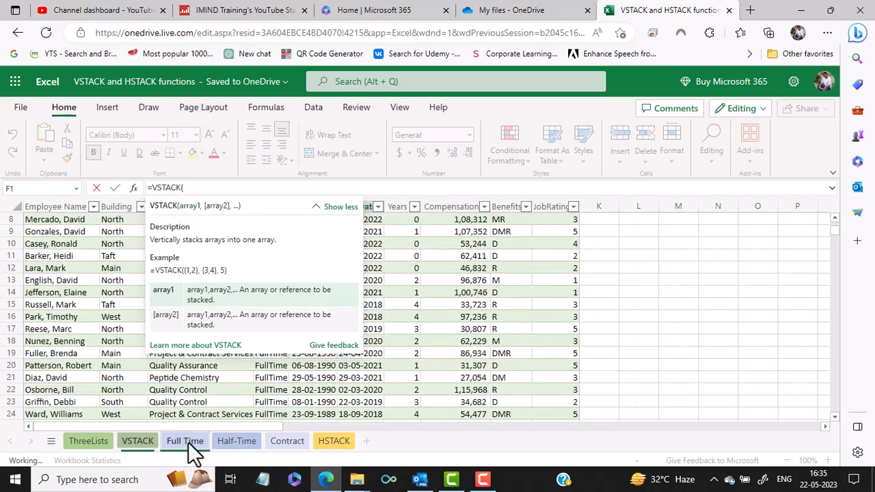
pyautogui.click(65, 219)
pyautogui.press('Up')
pyautogui.press('Up')
pyautogui.press('Up')
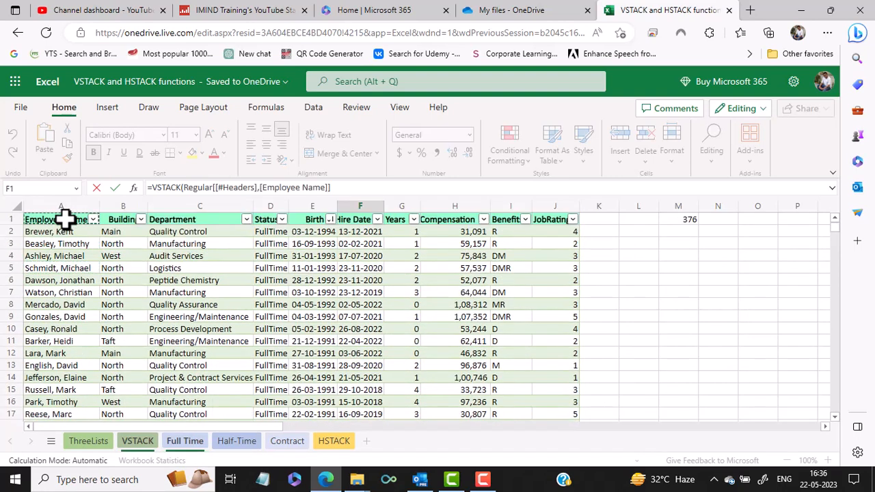
pyautogui.hotkey('shift', 'Right')
pyautogui.hotkey('shift', 'Right')
pyautogui.hotkey('shift', 'Right')
pyautogui.hotkey('shift', 'Right')
pyautogui.hotkey('shift', 'Right')
pyautogui.hotkey('shift', 'Right')
pyautogui.hotkey('shift', 'Right')
pyautogui.hotkey('shift', 'Right')
pyautogui.hotkey('shift', 'Right')
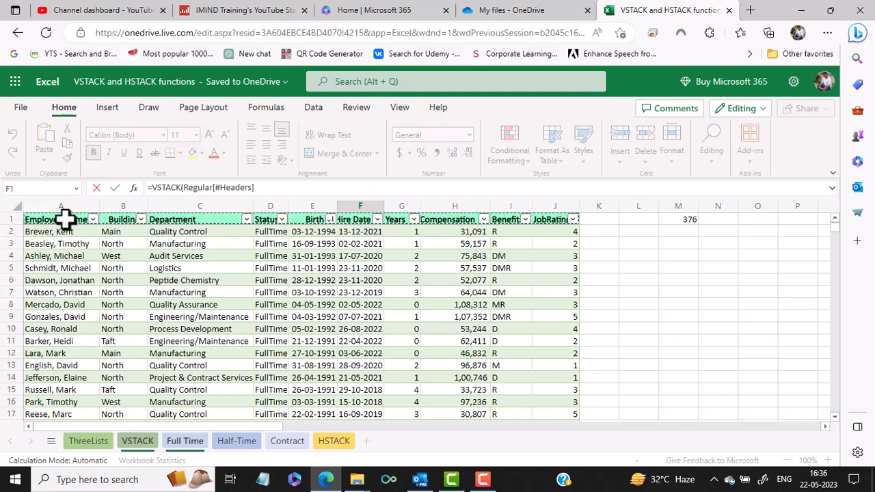
pyautogui.write(',')
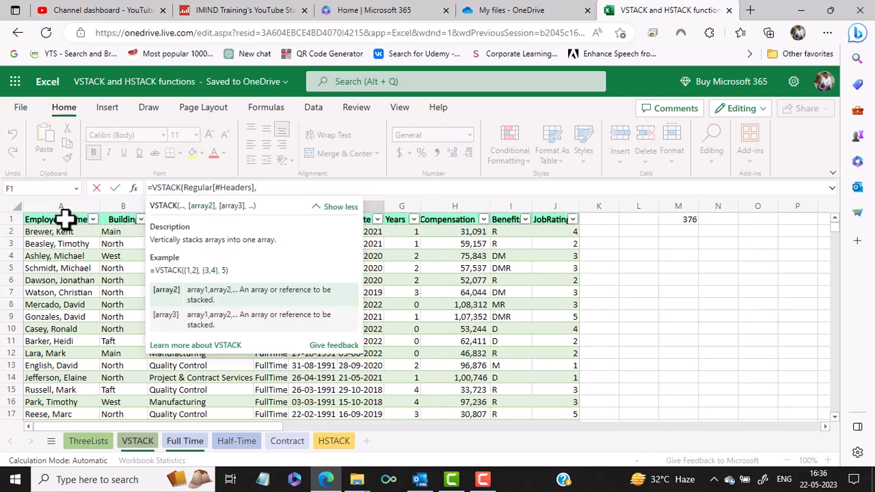
pyautogui.write('REG')
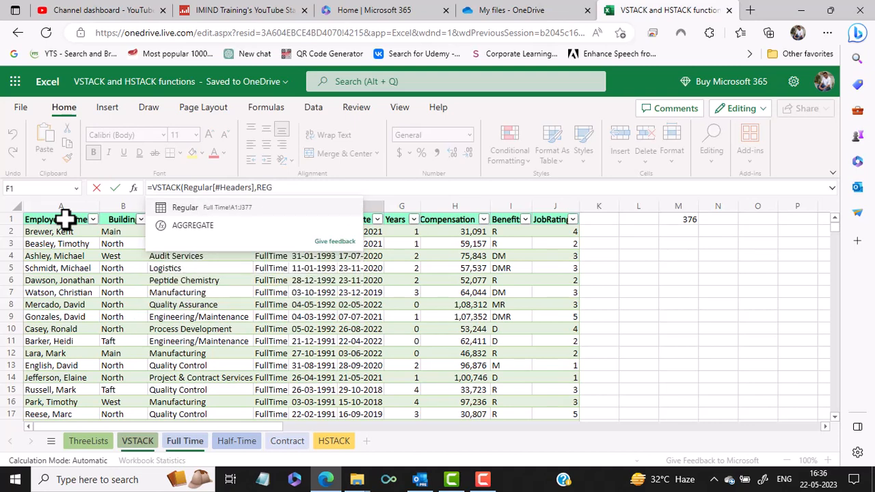
pyautogui.write('U')
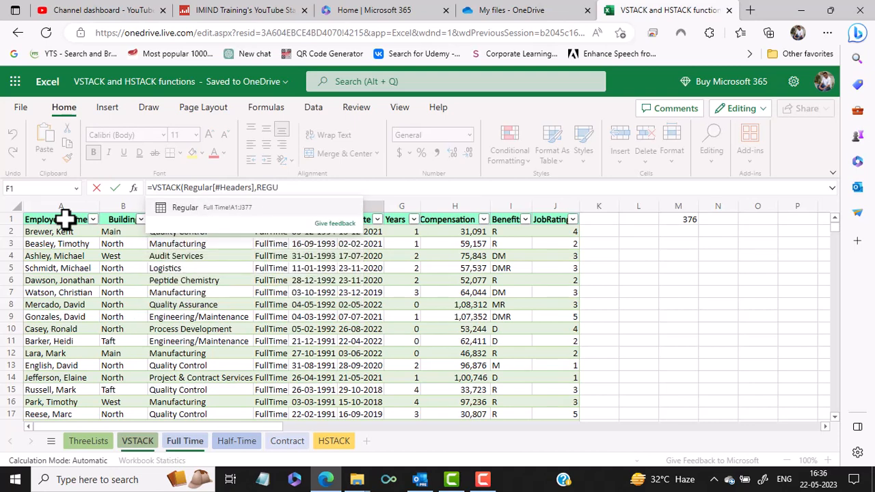
# Add the Regular table and the Half table as the second and third arrays of the VSTACK formula
pyautogui.click(199, 215)
pyautogui.write(',')
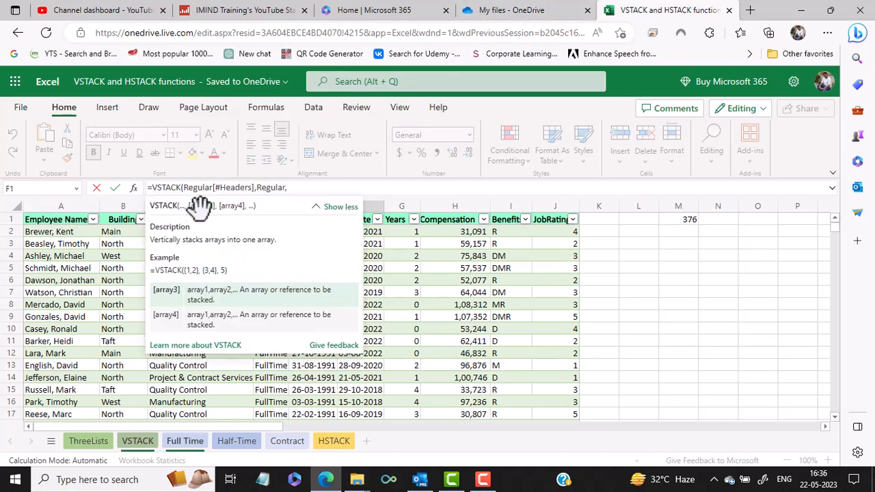
pyautogui.write('HALF')
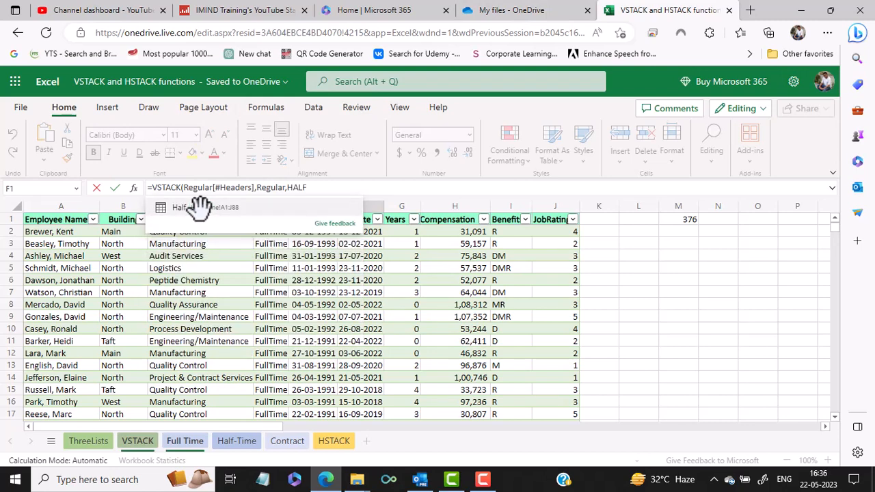
pyautogui.write(',')
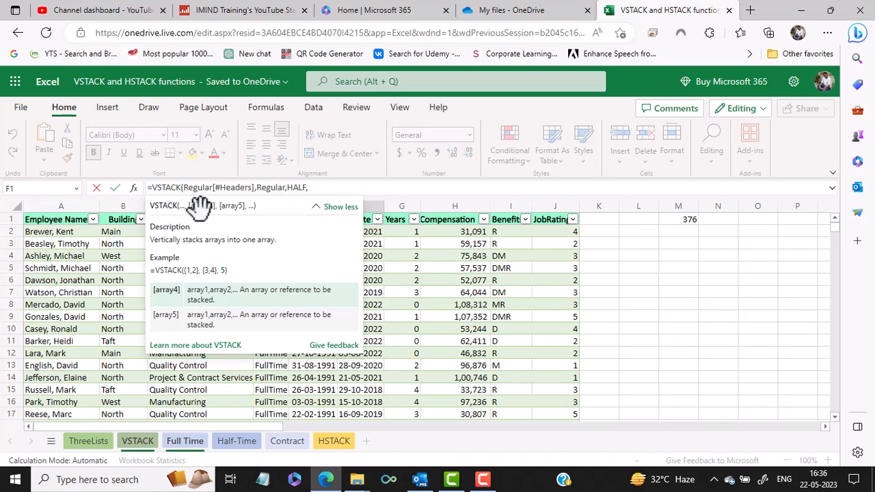
pyautogui.write('CONTRA')
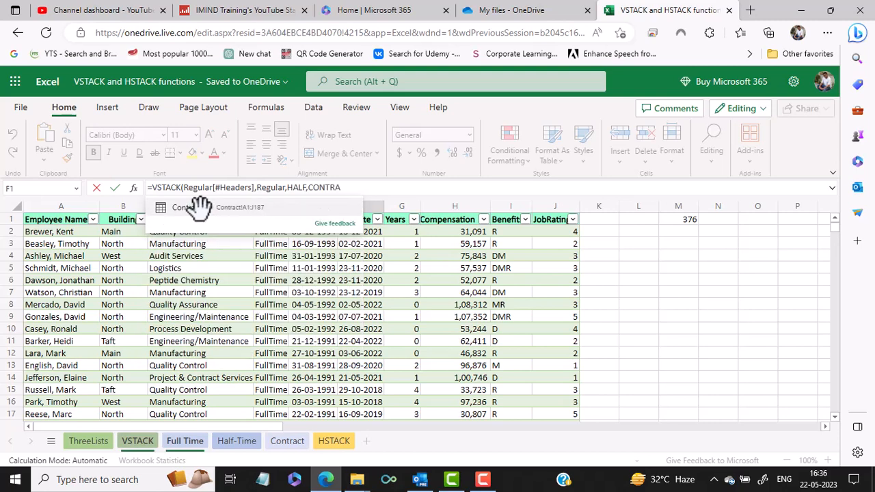
pyautogui.write(')')
# Add the Contractual table as the fourth array and complete the VSTACK formula
pyautogui.press('BackSpace')
pyautogui.press('BackSpace')
pyautogui.press('BackSpace')
pyautogui.click(199, 206)
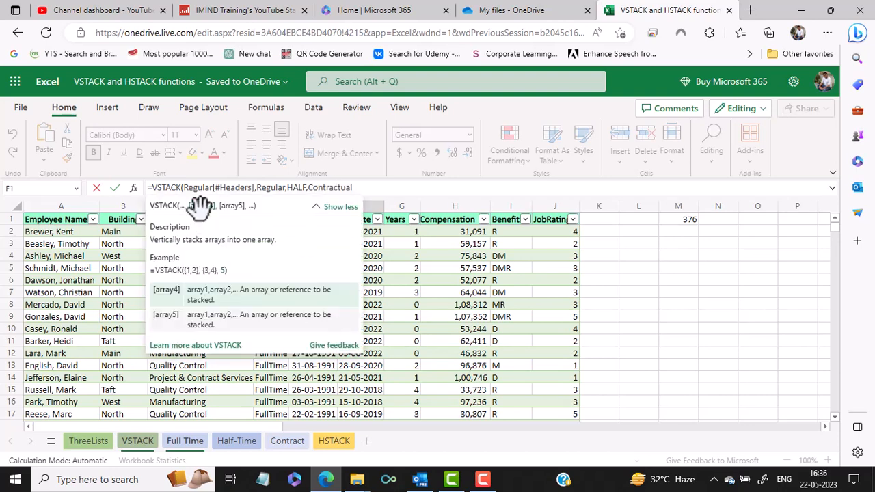
pyautogui.write(')')
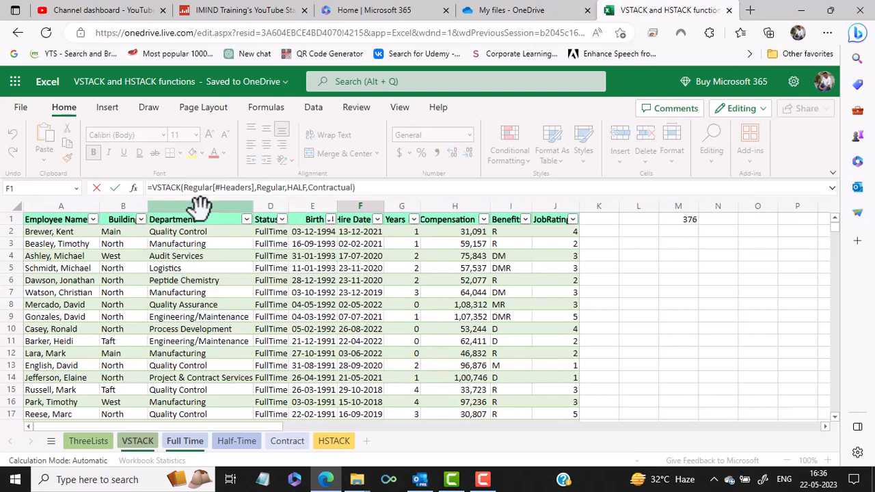
pyautogui.press('Return')
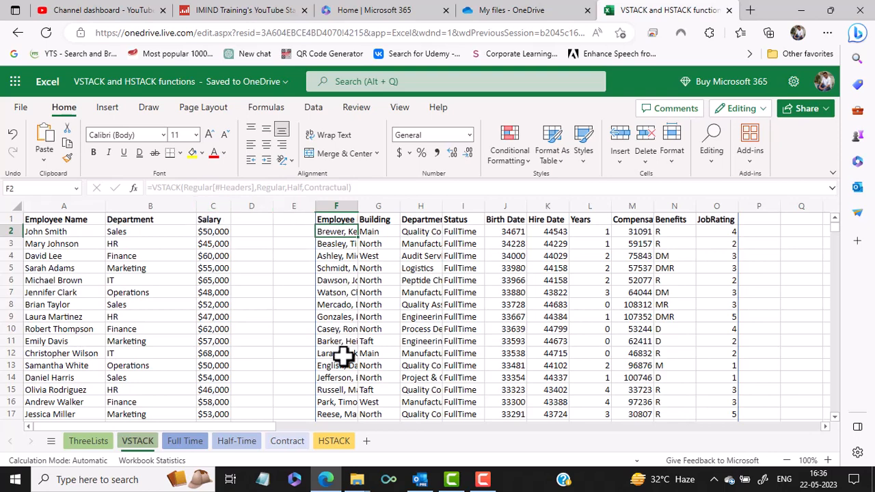
# Review the quarterly tables on the HSTACK sheet and start an HSTACK formula in cell E1 with the Q1 range A1:C6 as the first array
pyautogui.click(335, 444)
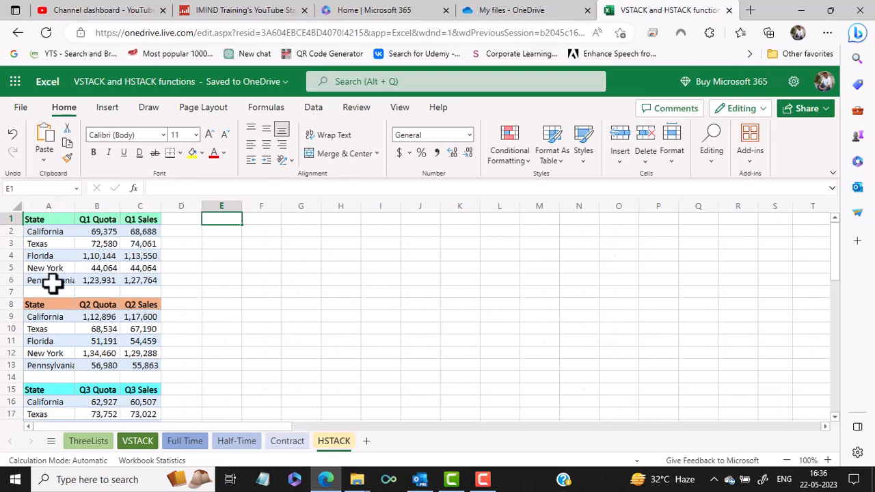
pyautogui.scroll(-3, 101, 321)
pyautogui.scroll(-3, 101, 321)
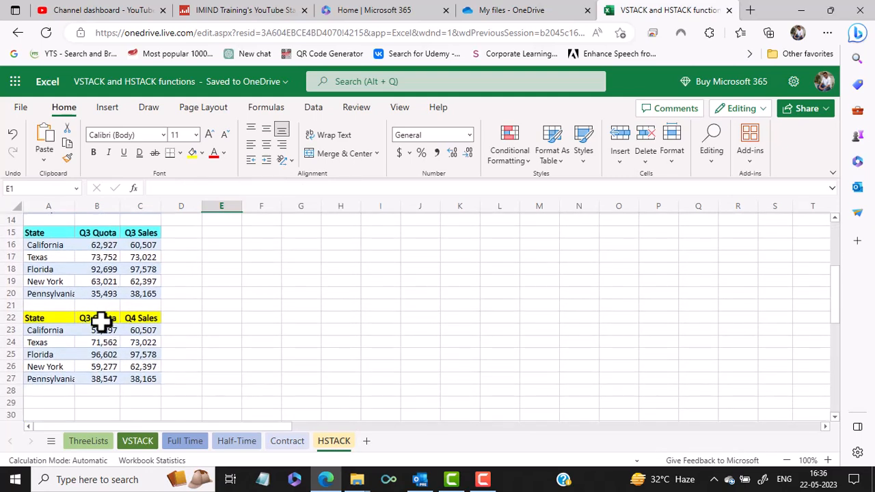
pyautogui.scroll(5, 101, 321)
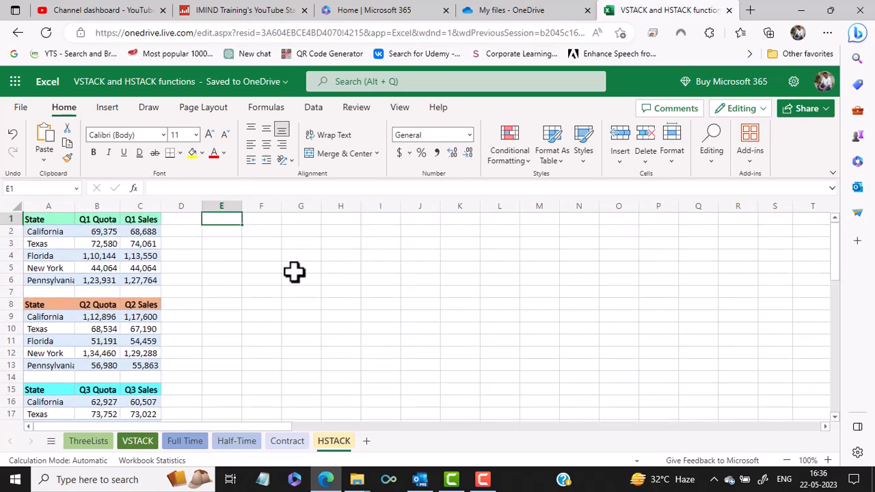
pyautogui.write('=HST')
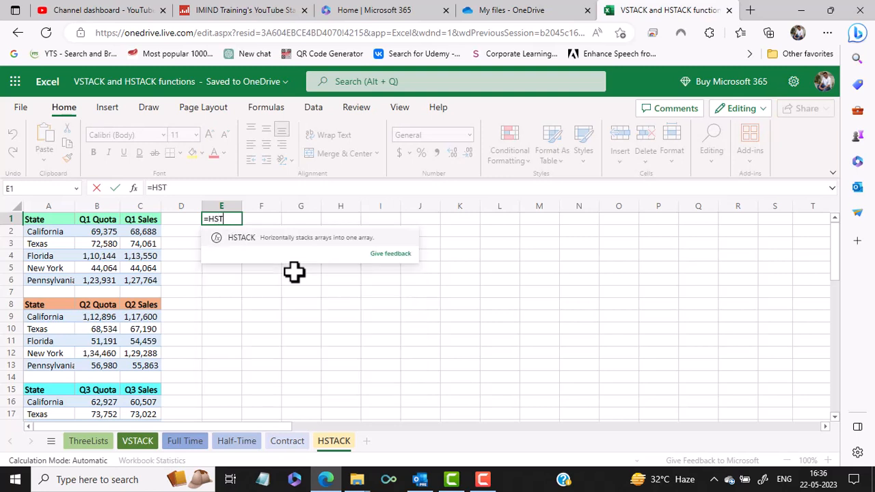
pyautogui.write('ACK(')
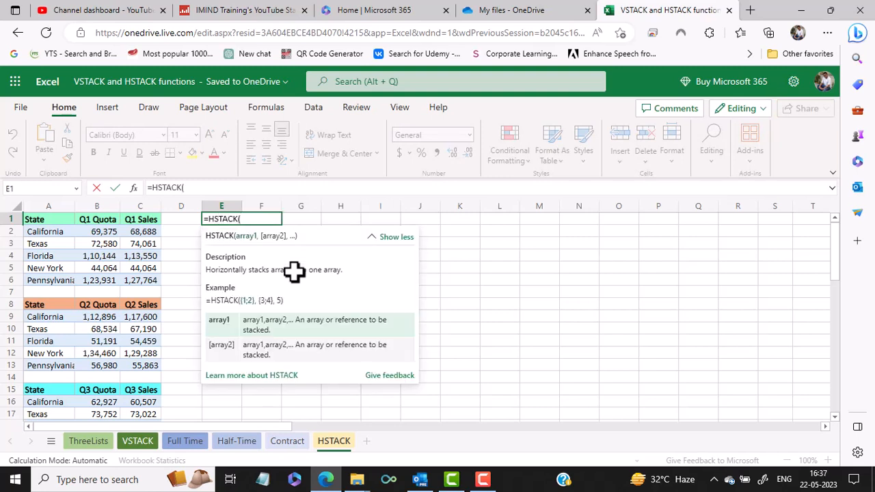
pyautogui.moveTo(44, 219); pyautogui.dragTo(148, 275)
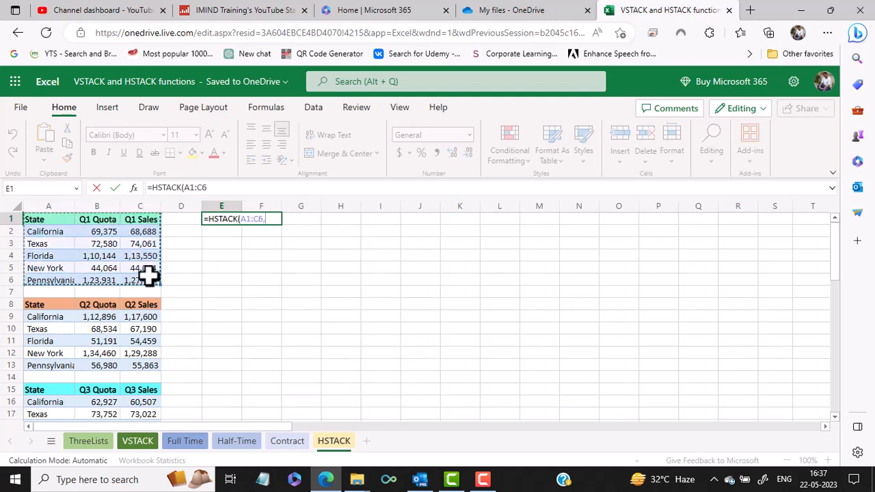
pyautogui.write(',')
# Add the remaining quarterly ranges A8:C13, A15:C20 and A22:C27 as arrays, complete the HSTACK formula and check the stacked result
pyautogui.moveTo(51, 305); pyautogui.dragTo(136, 362)
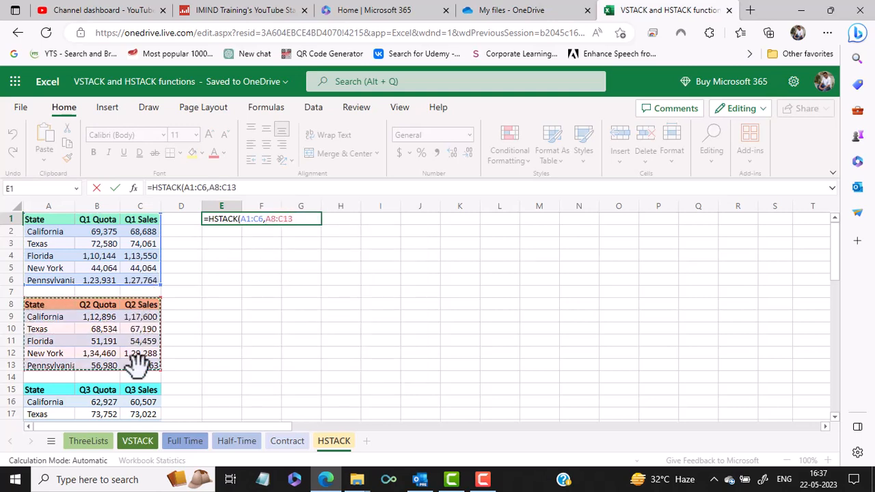
pyautogui.write(',')
pyautogui.scroll(-3, 136, 362)
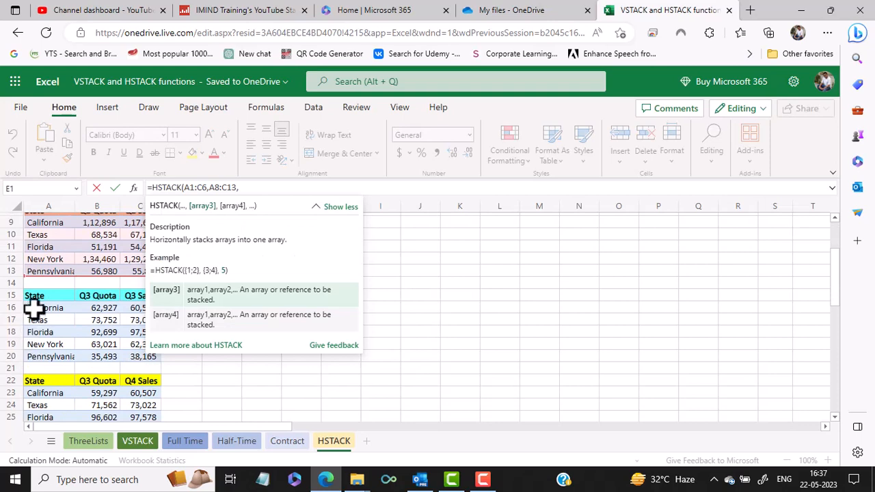
pyautogui.moveTo(35, 304); pyautogui.dragTo(132, 353)
pyautogui.write(',')
pyautogui.scroll(-3, 365, 272)
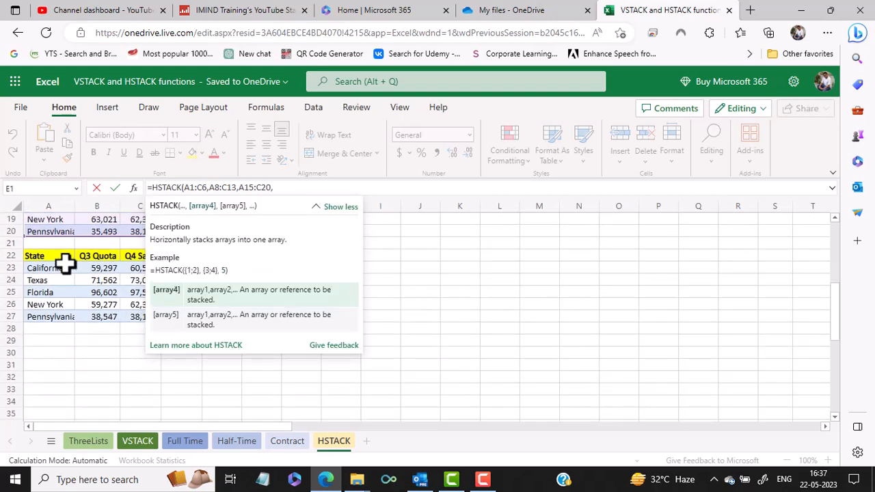
pyautogui.moveTo(29, 253); pyautogui.dragTo(153, 311)
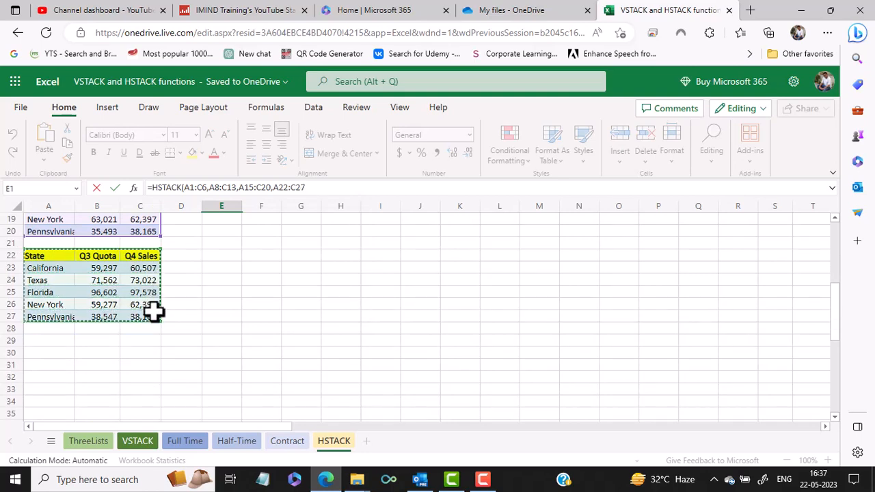
pyautogui.write(')')
pyautogui.press('Return')
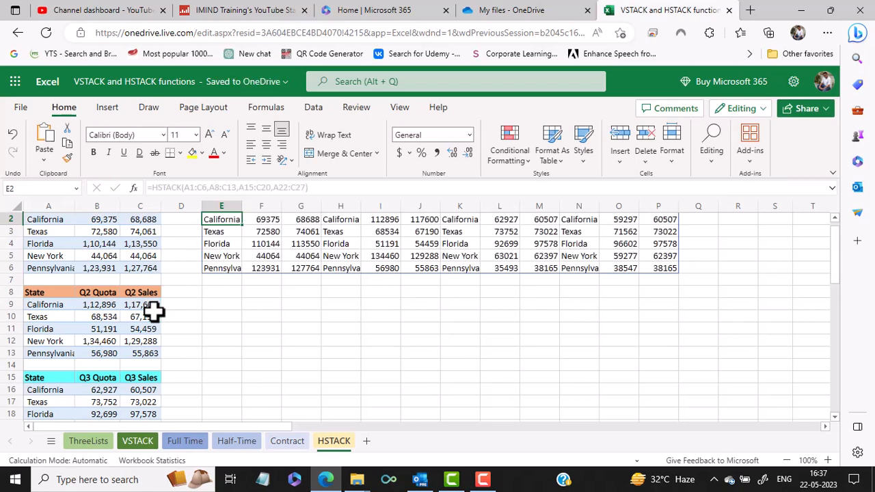
pyautogui.scroll(1, 295, 325)
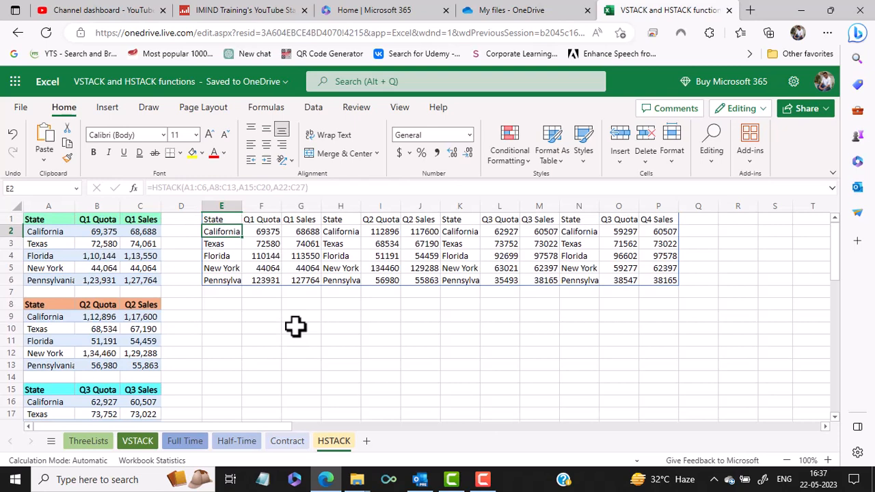
# In the HSTACK formula in E1, insert a " " separator argument after A1:C6 and another after A8:C13
pyautogui.click(215, 220)
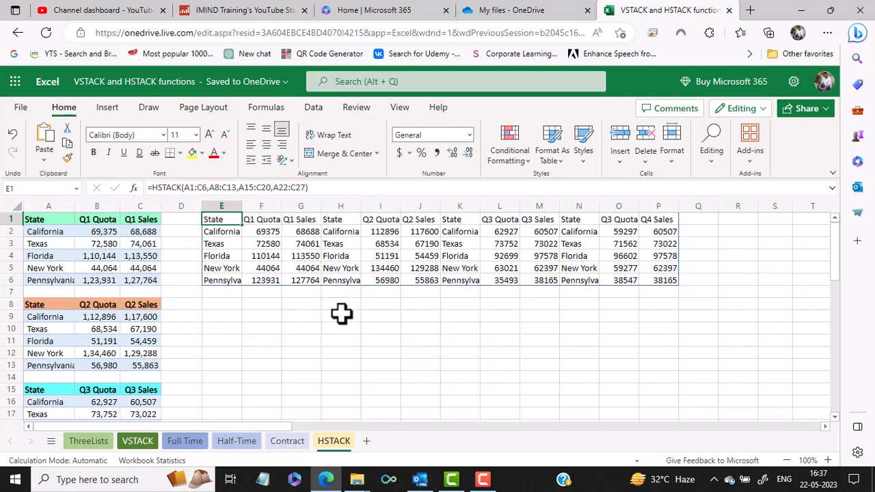
pyautogui.click(208, 188)
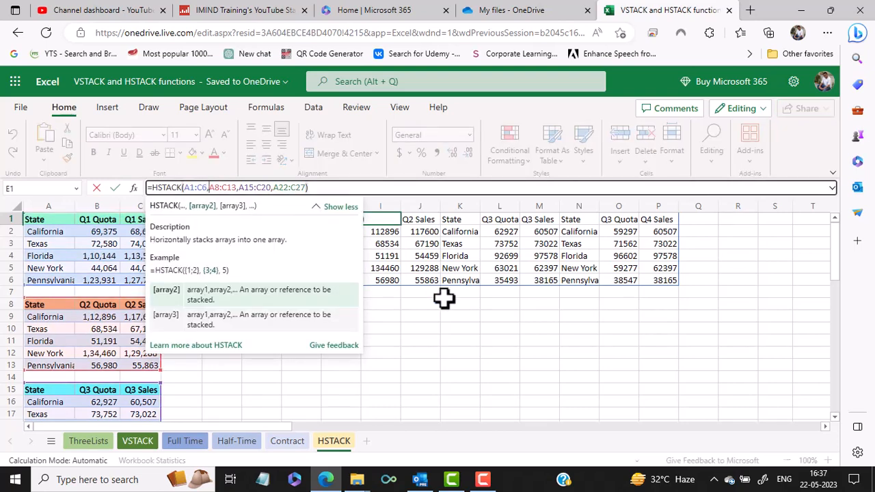
pyautogui.write('"')
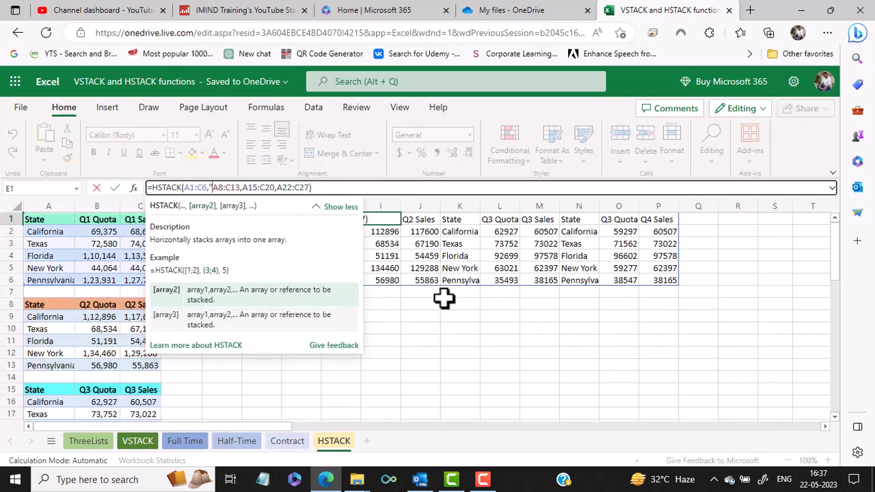
pyautogui.write(' ",')
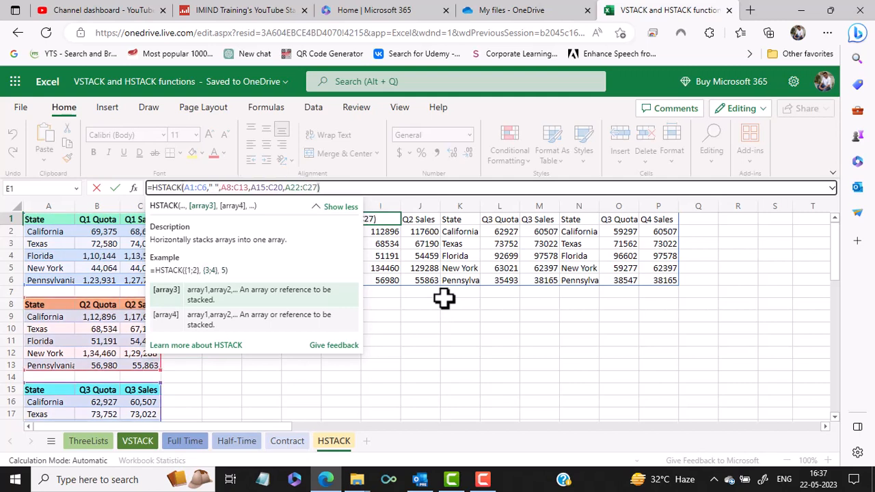
pyautogui.click(250, 188)
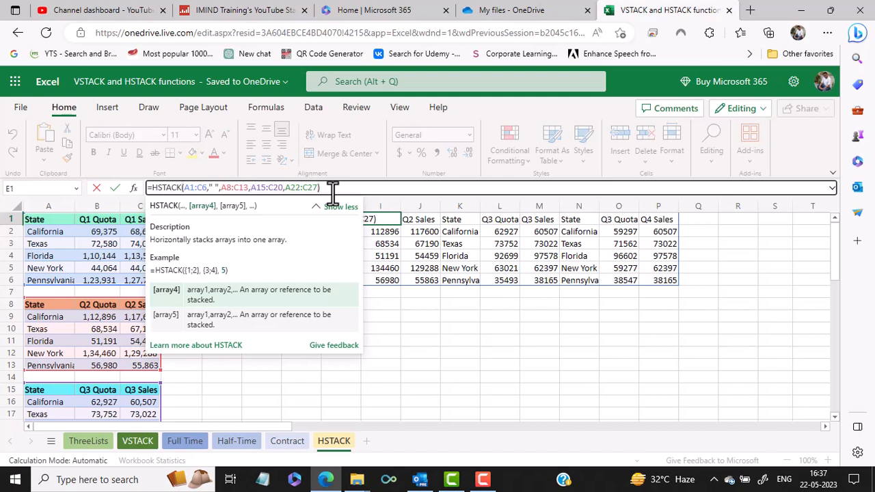
pyautogui.write('" "')
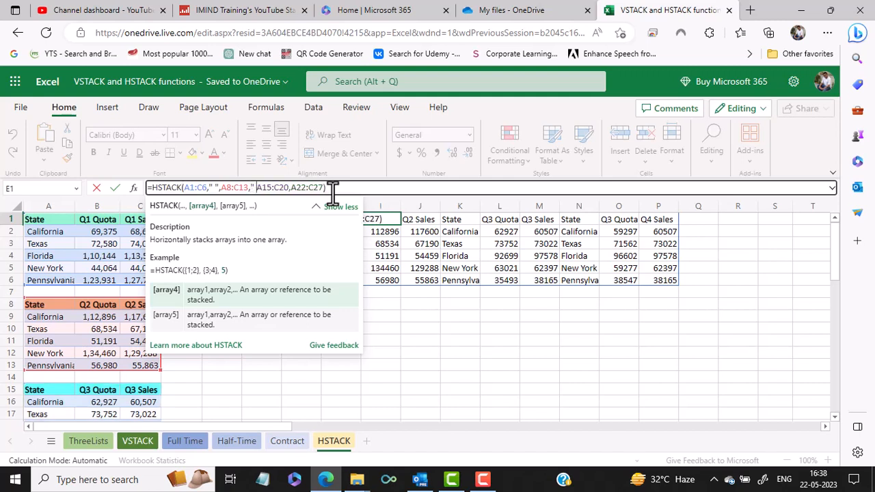
pyautogui.write(',')
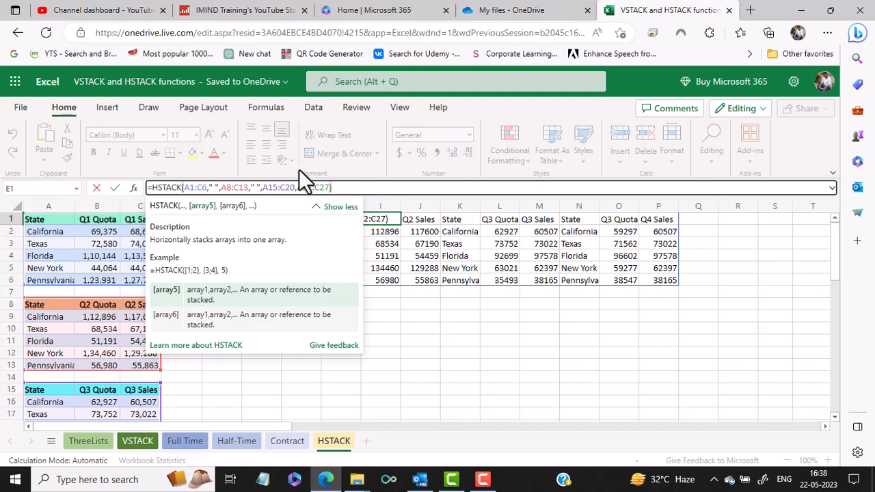
# Insert a " " separator argument between A15:C20 and A22:C27 and complete the edited HSTACK formula
pyautogui.click(297, 188)
pyautogui.write('" "')
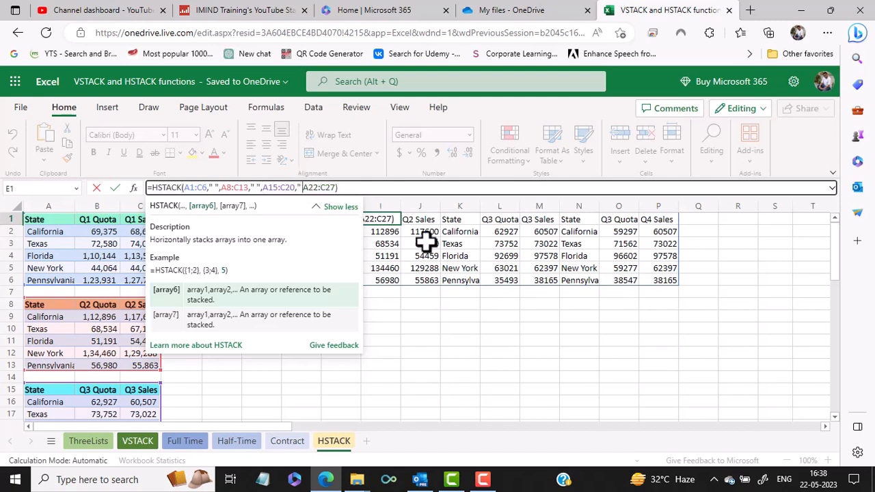
pyautogui.write('"')
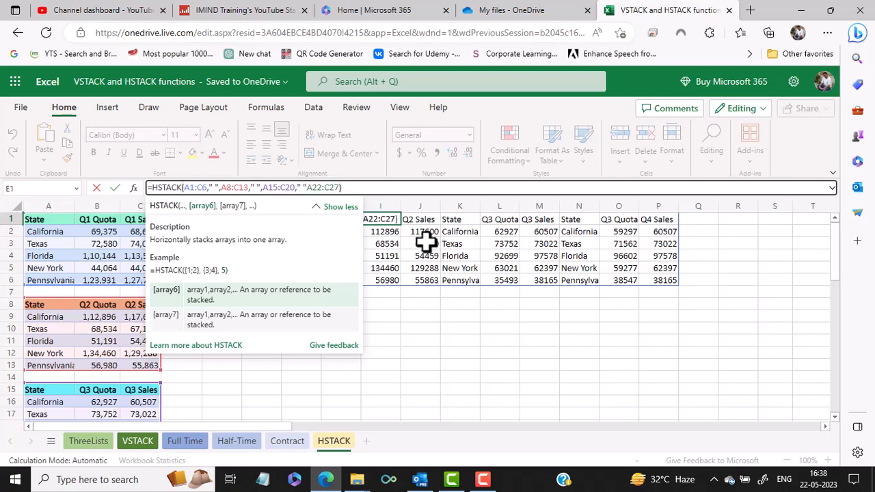
pyautogui.write(',')
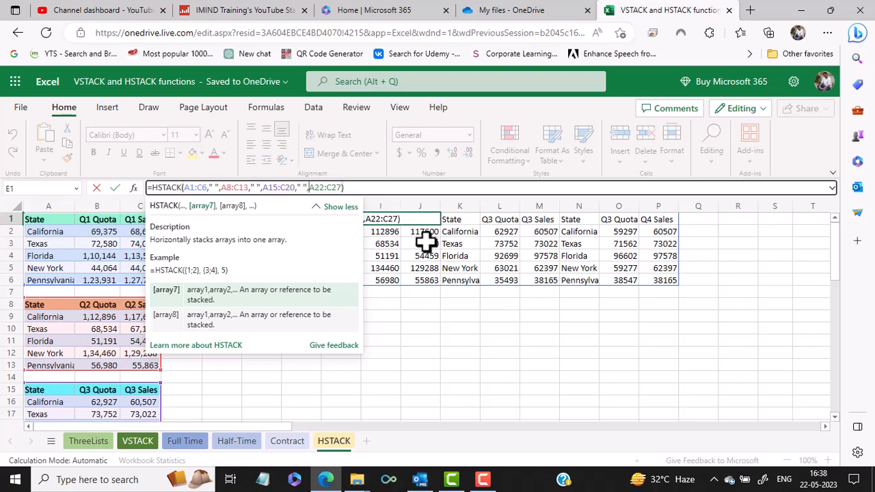
pyautogui.press('Return')
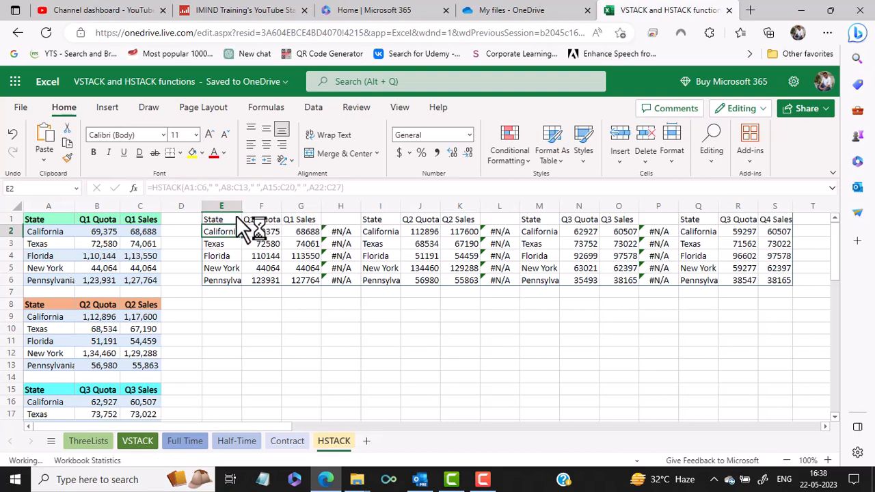
# Wrap the HSTACK formula in E1 in IFNA with an empty string "" as the value_if_na argument
pyautogui.moveTo(243, 229)
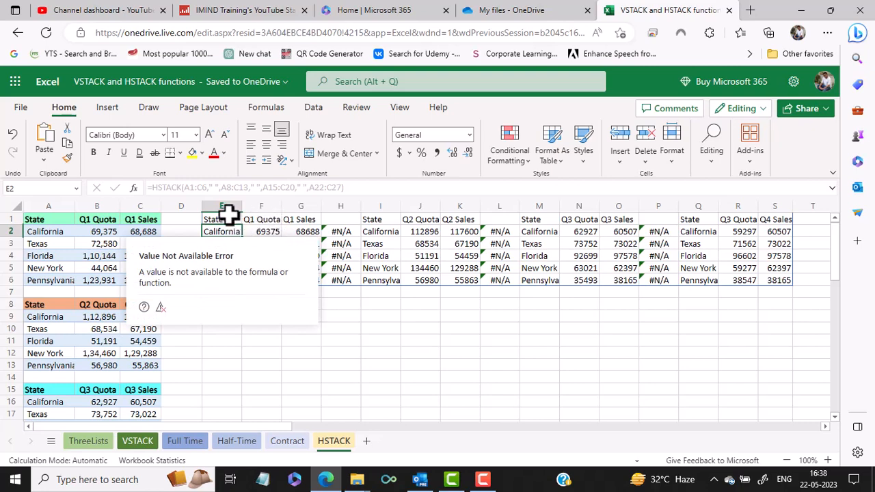
pyautogui.click(228, 219)
pyautogui.click(153, 186)
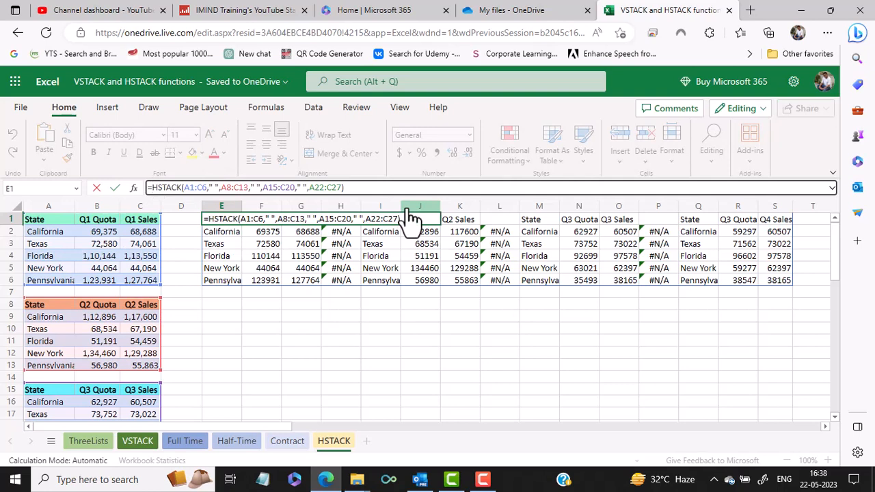
pyautogui.write('IFNA')
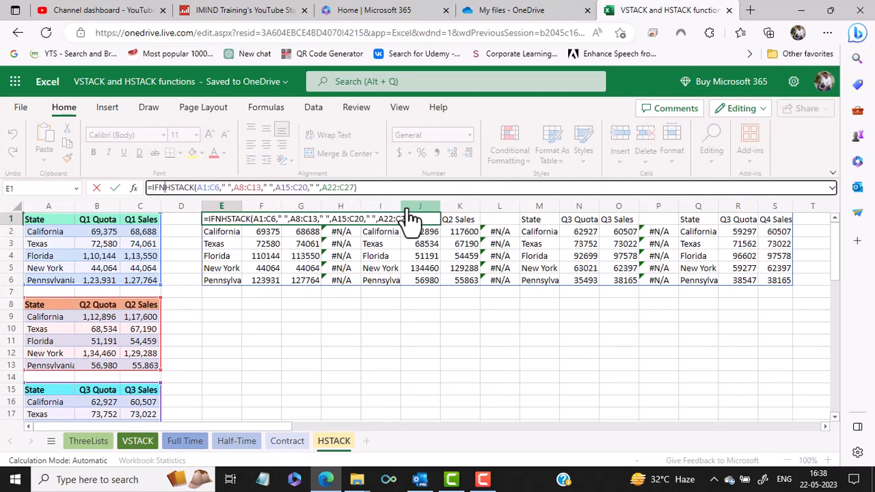
pyautogui.write('(')
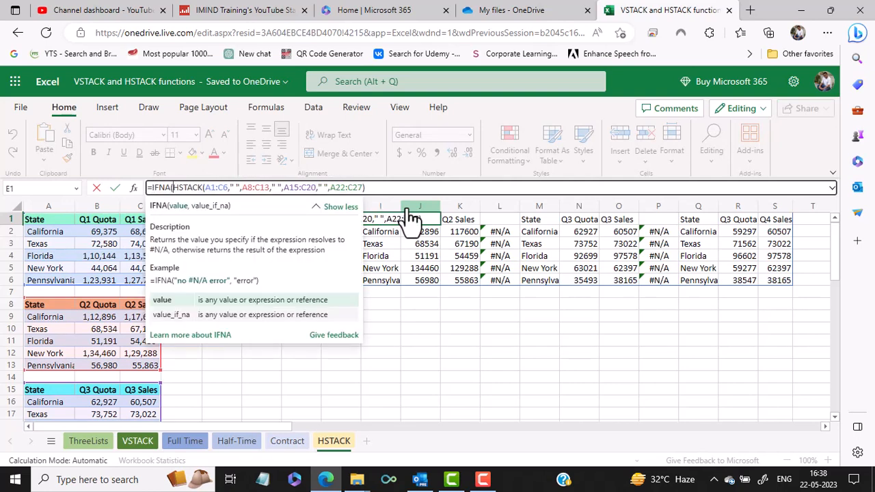
pyautogui.click(377, 187)
pyautogui.write(',')
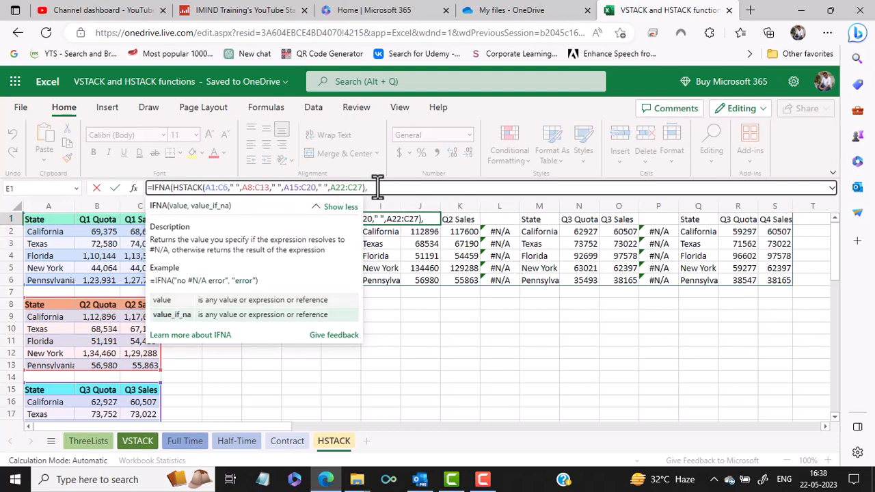
pyautogui.write('"")')
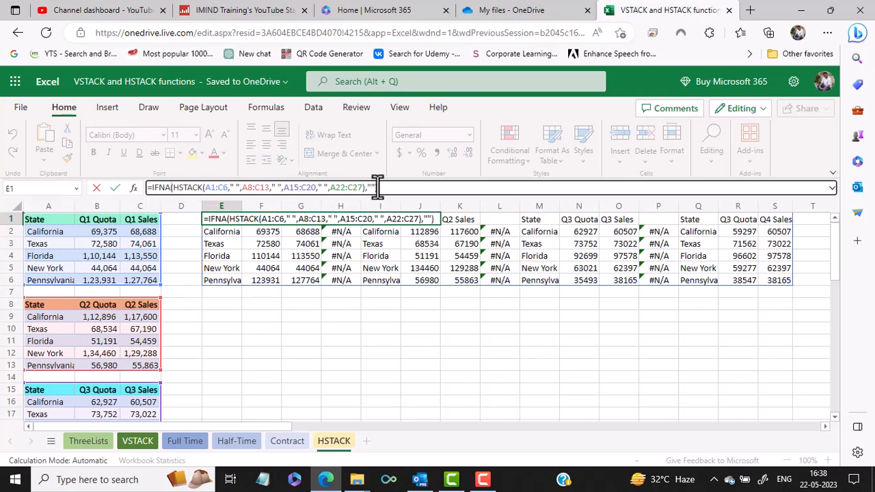
pyautogui.press('Return')
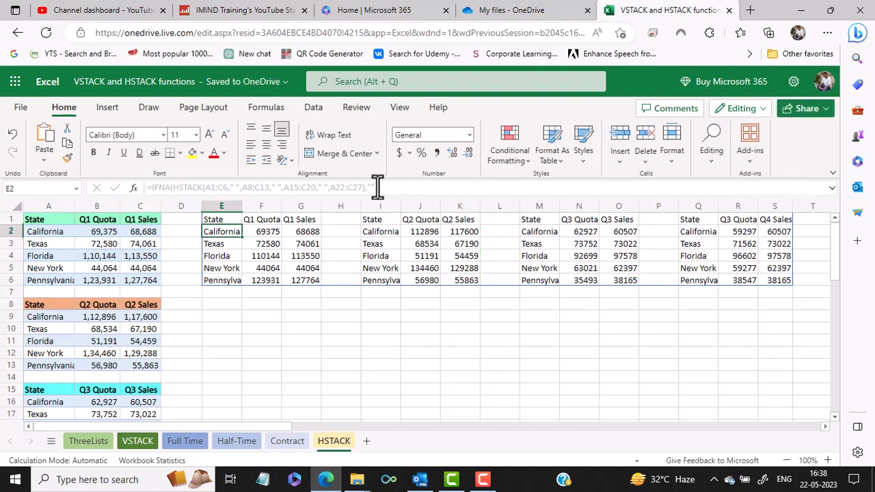
# Make the header cells E1:G1 and I1:S1 of the stacked quarterly tables bold
pyautogui.moveTo(228, 218); pyautogui.dragTo(311, 218)
pyautogui.click(94, 152)
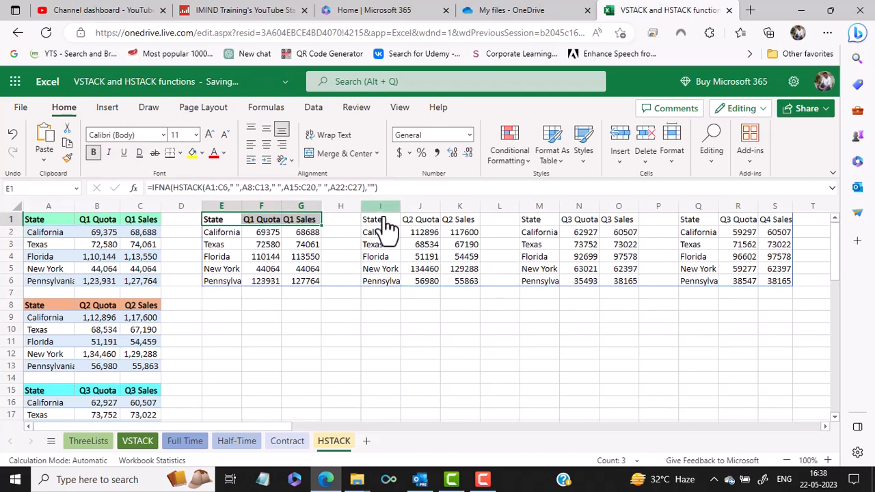
pyautogui.moveTo(371, 217); pyautogui.dragTo(779, 218)
pyautogui.click(94, 151)
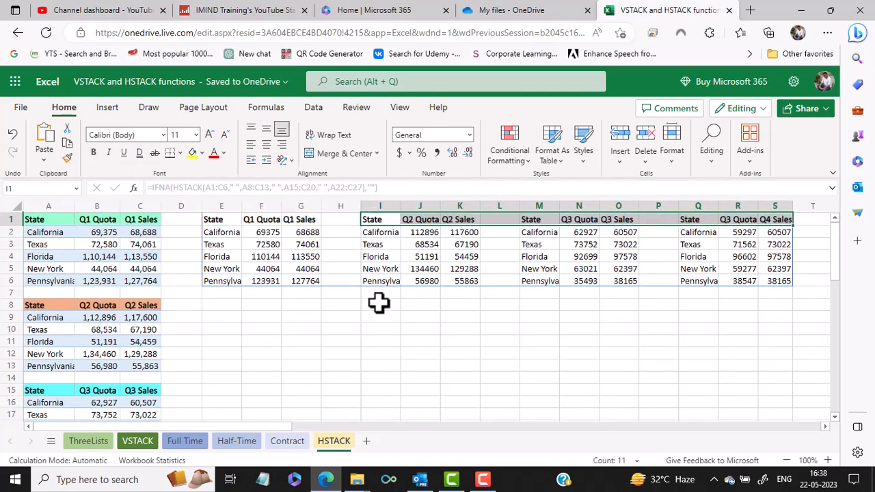
pyautogui.click(379, 317)
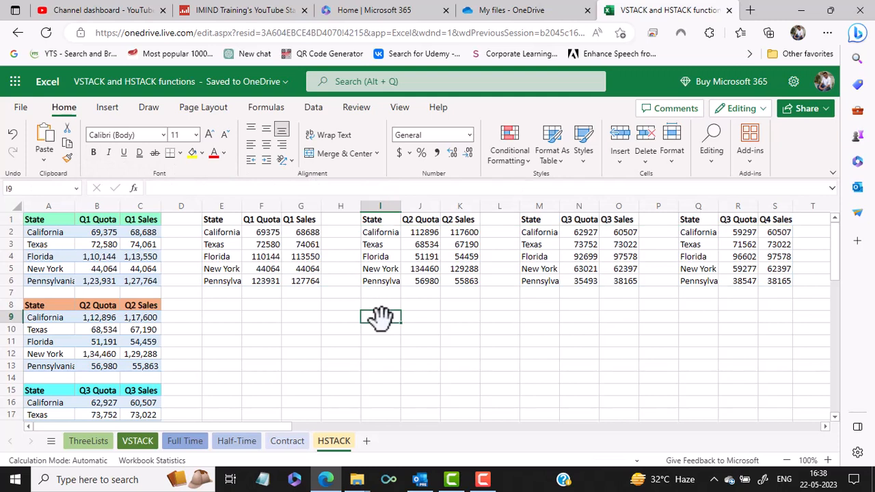